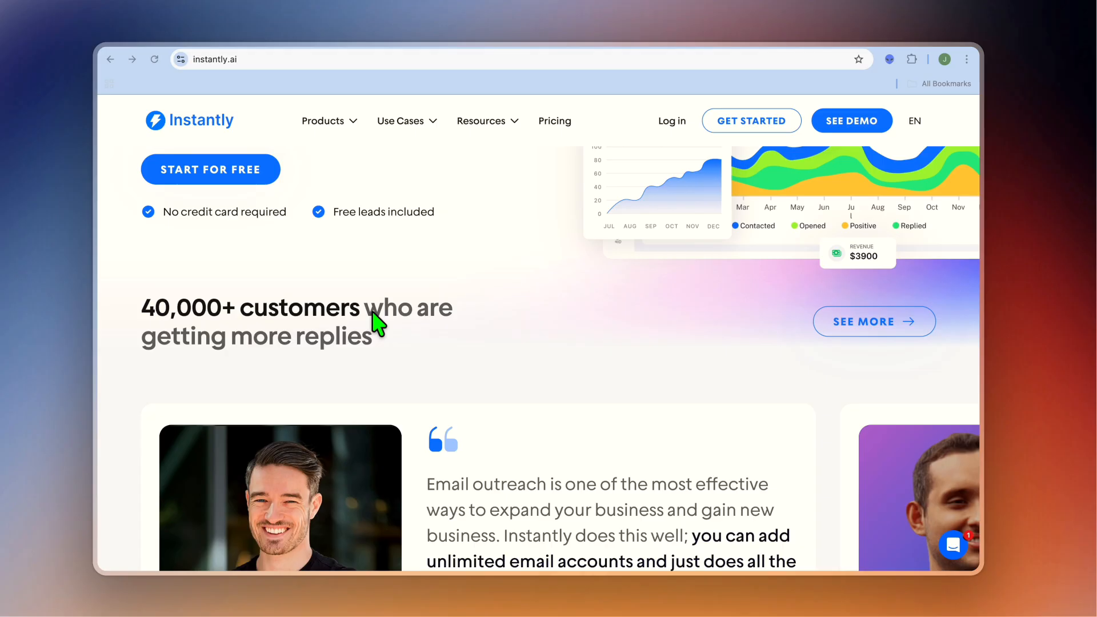
scroll(377, 325, "down", 1)
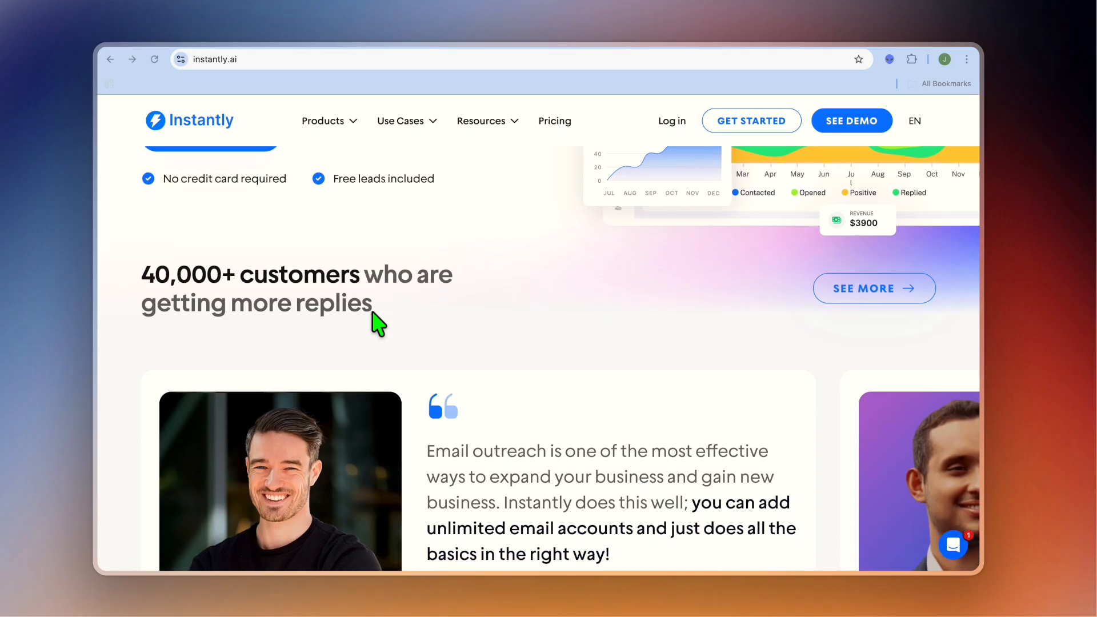
scroll(377, 325, "down", 1)
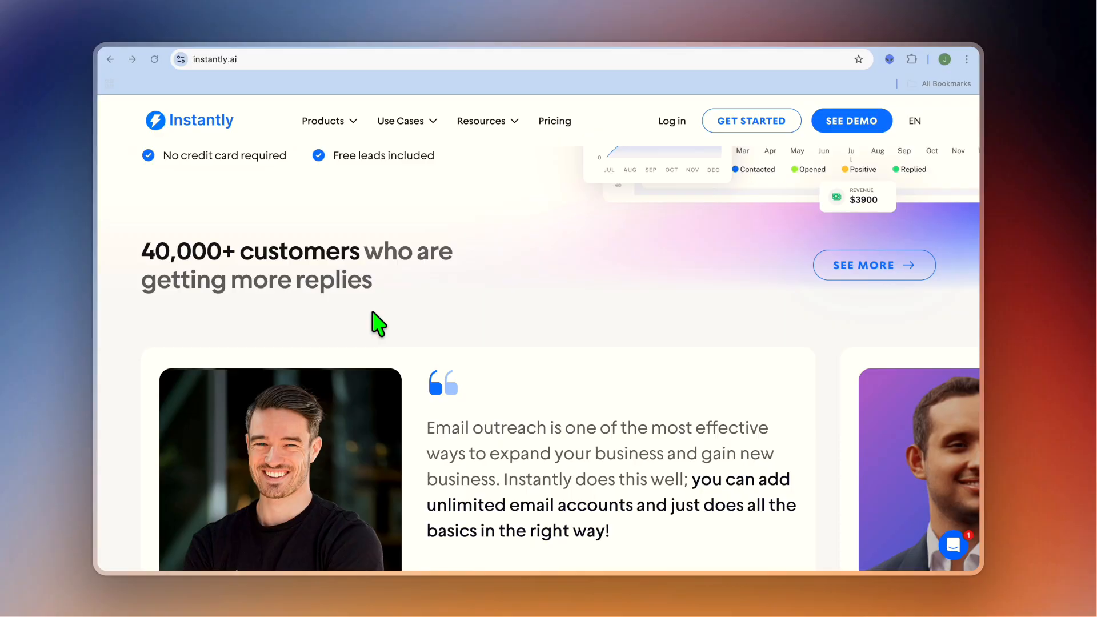
scroll(377, 324, "down", 1)
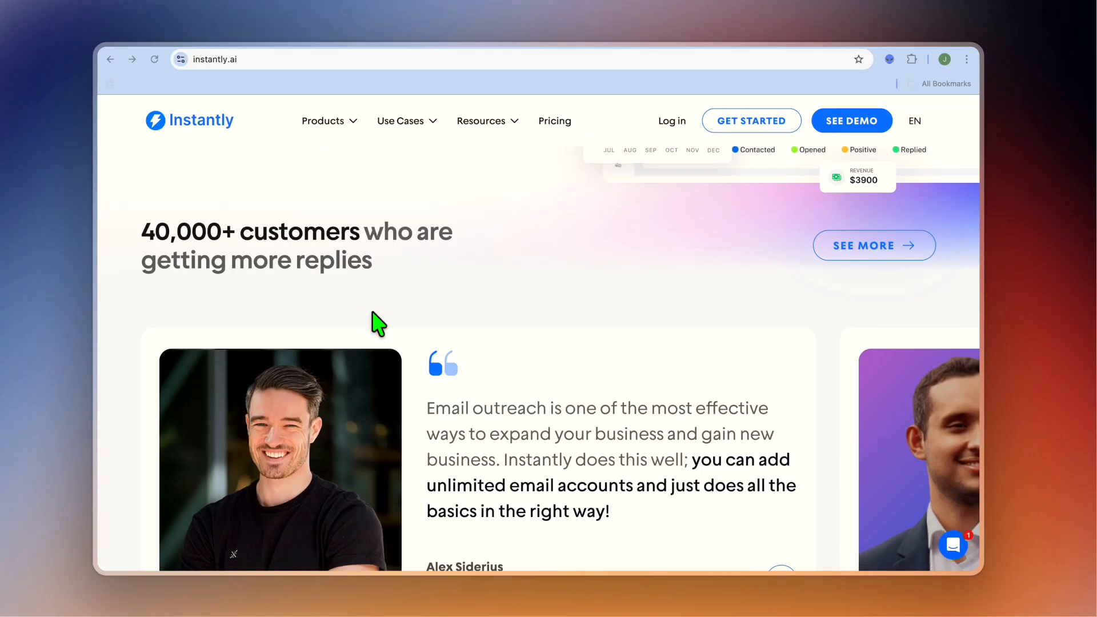
scroll(377, 324, "down", 2)
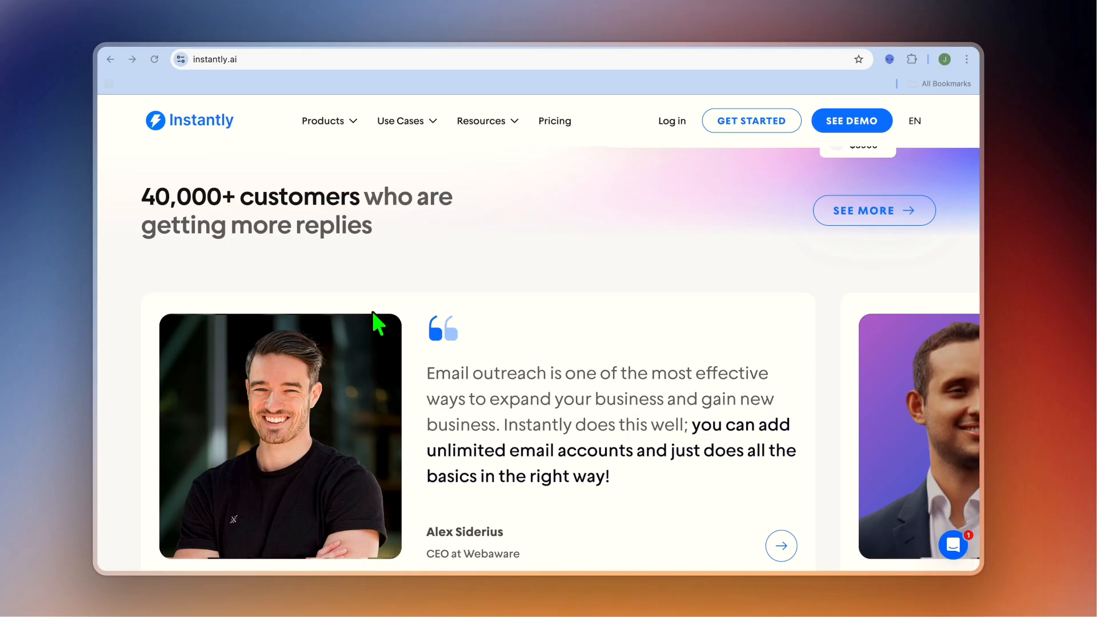
scroll(377, 324, "down", 2)
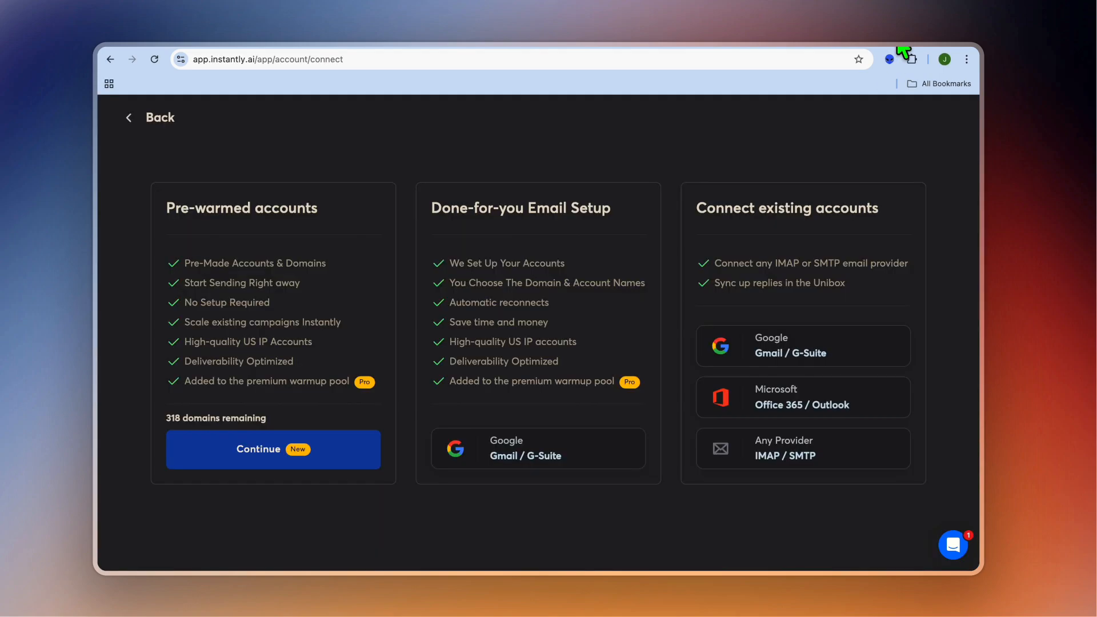
- Review the options for adding an email account and return to the email accounts list
left_click(130, 118)
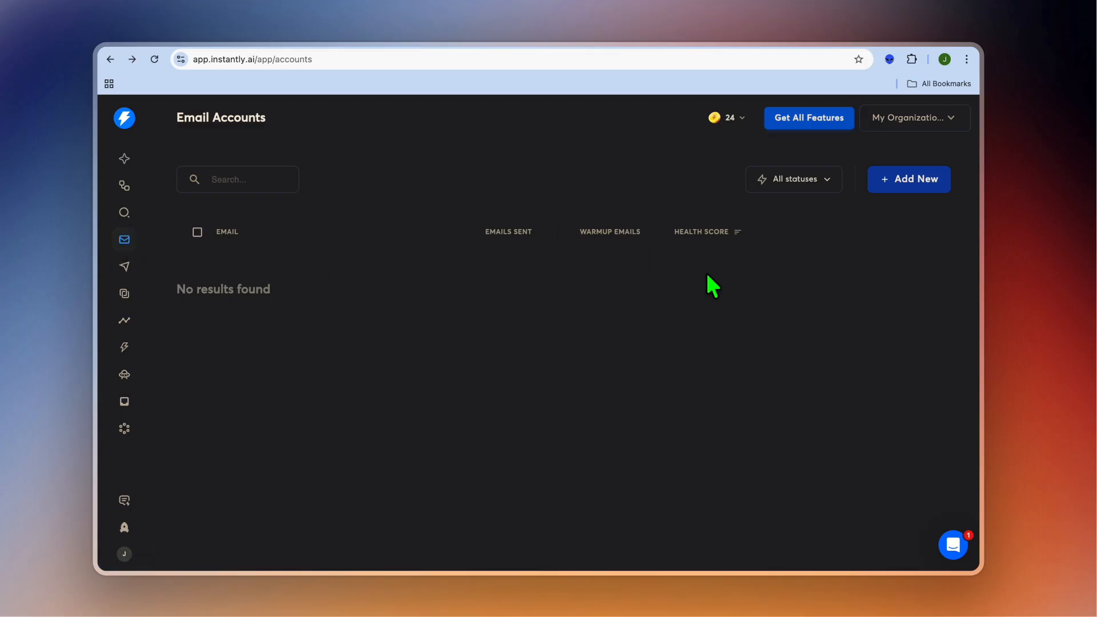
left_click(909, 179)
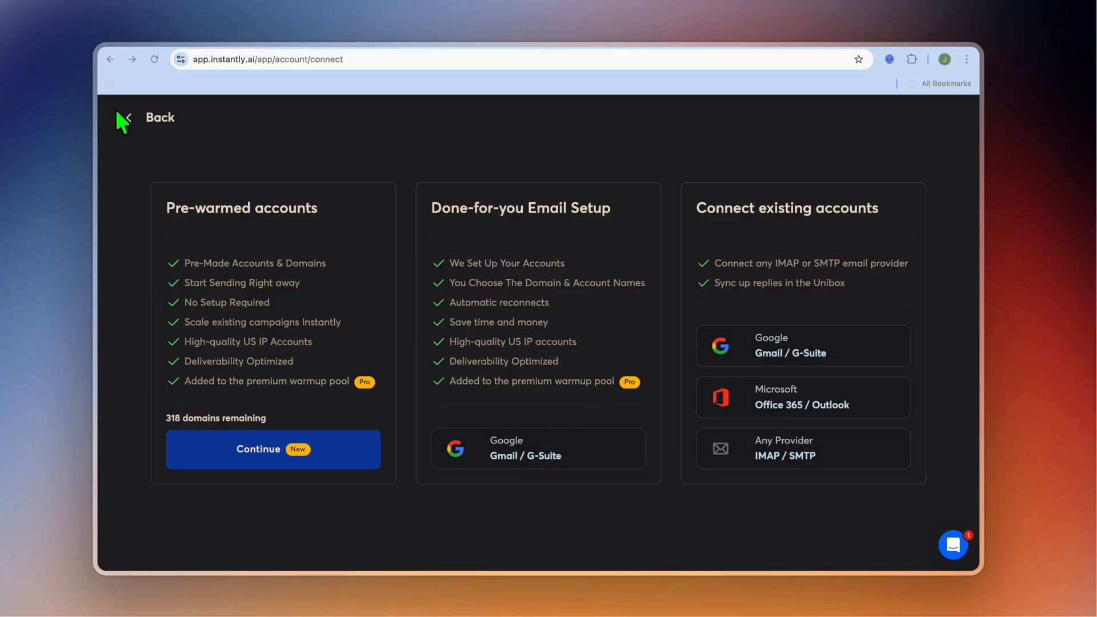
left_click(139, 121)
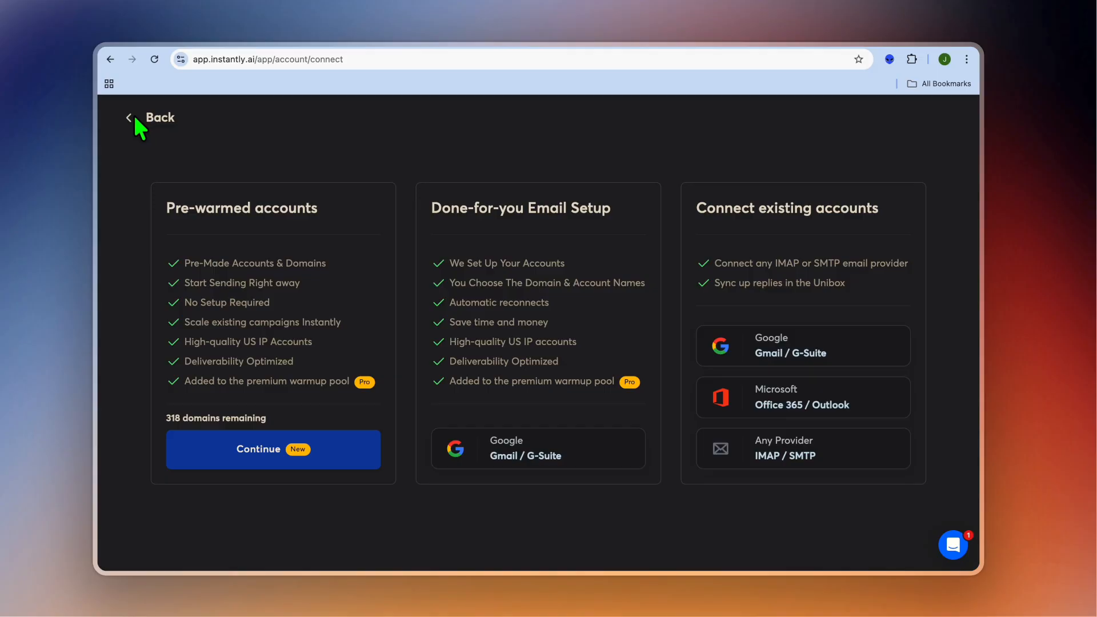
left_click(130, 117)
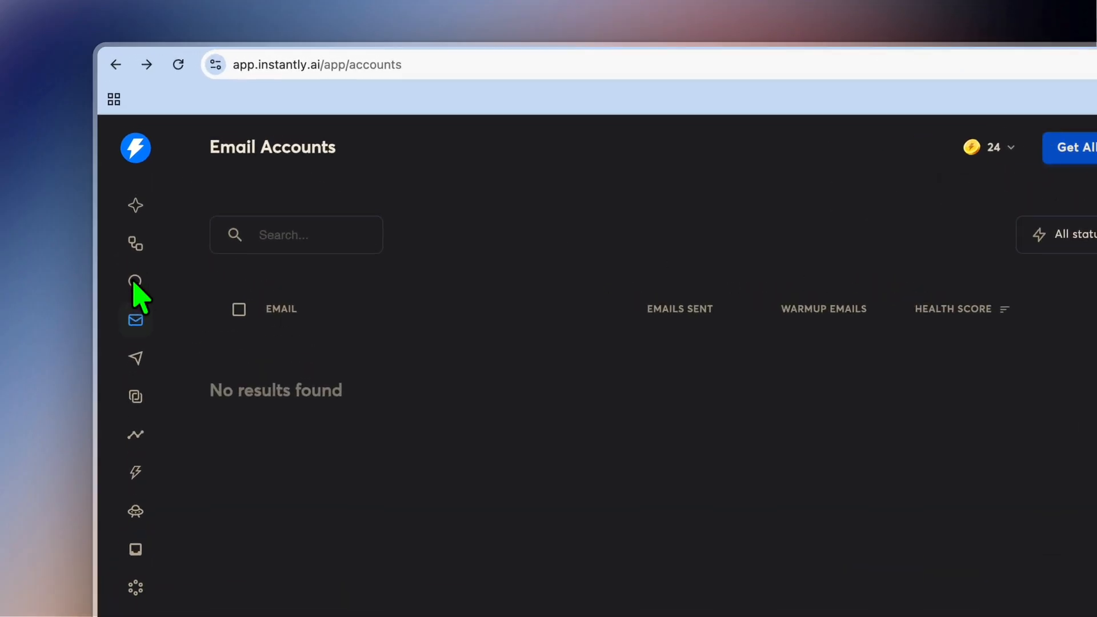
- Open the SuperSearch lead finder and filter the leads to the job title CEO
left_click(135, 282)
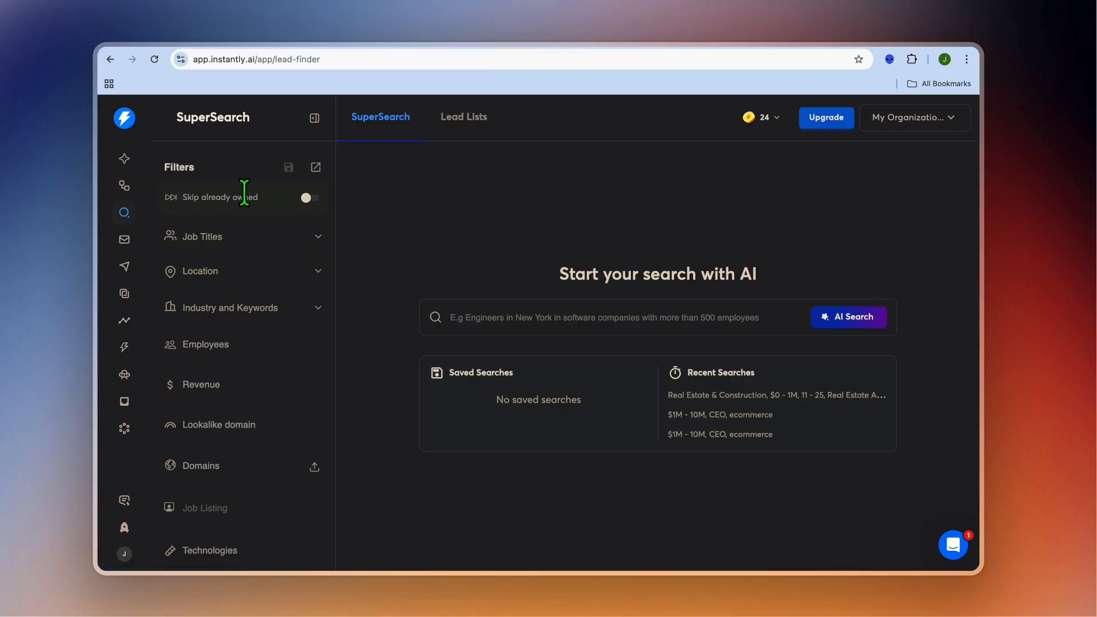
left_click(230, 237)
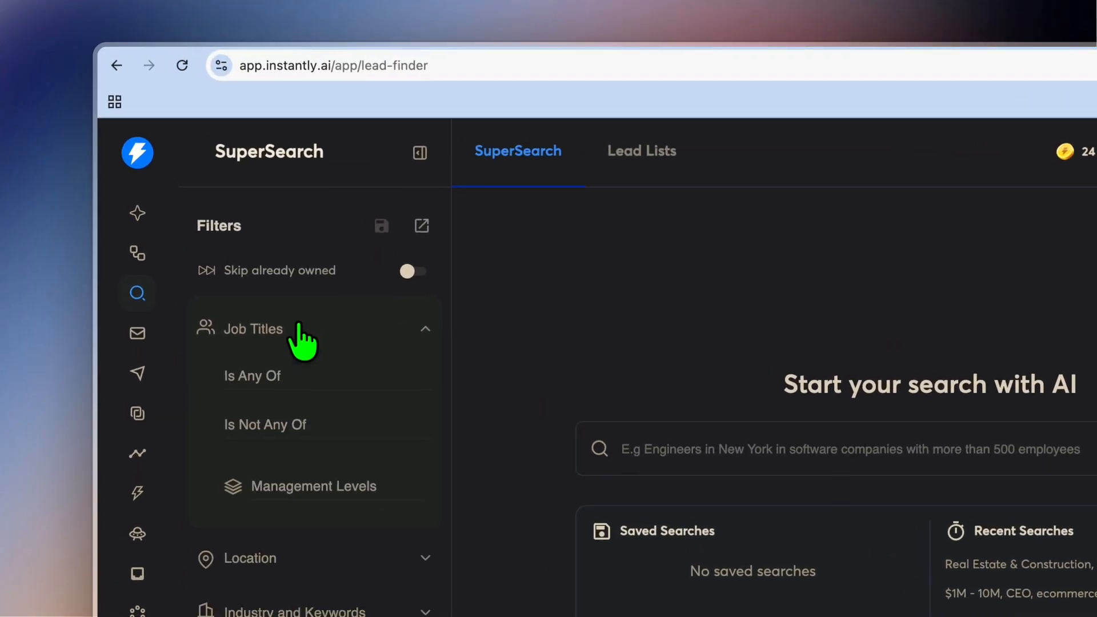
left_click(301, 380)
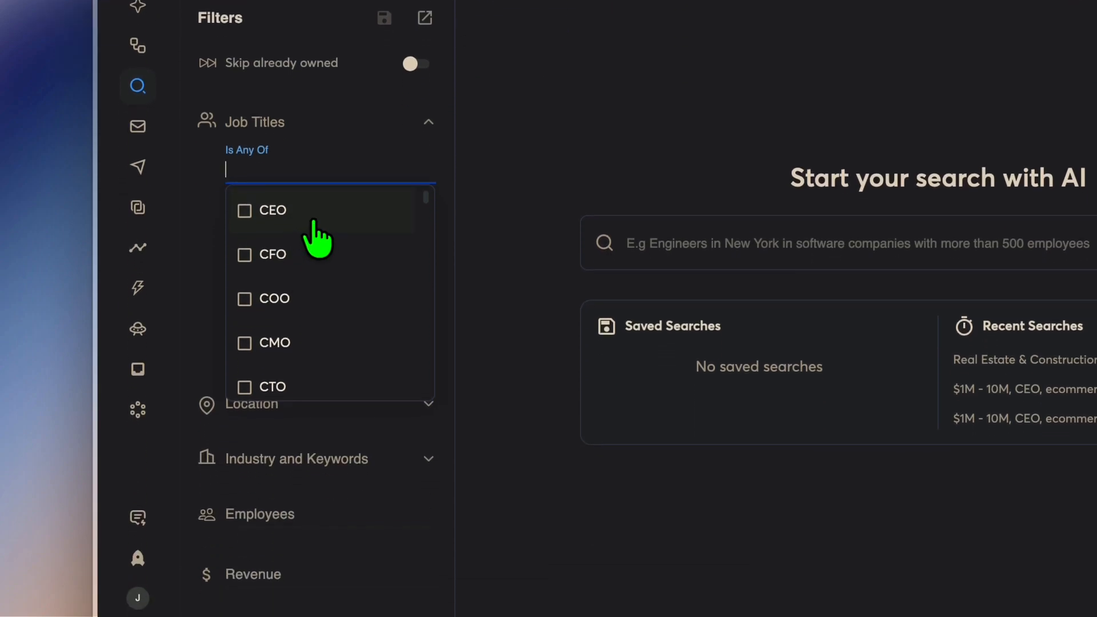
left_click(294, 210)
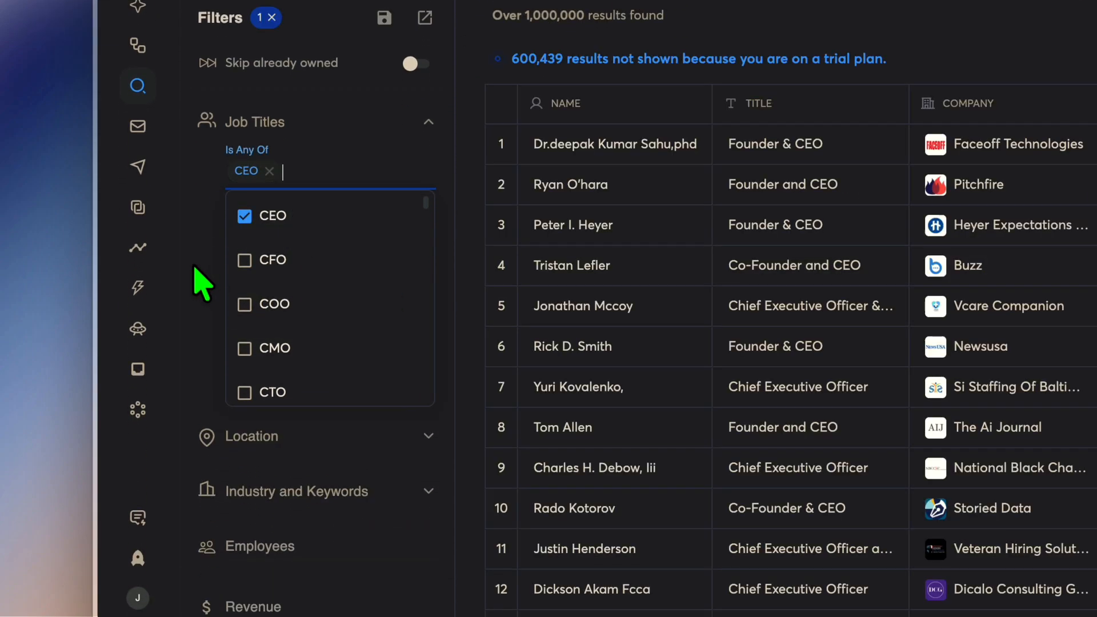
- Expand the Location filter and limit the leads to the Computers & Electronics industry
scroll(318, 318, "down", 4)
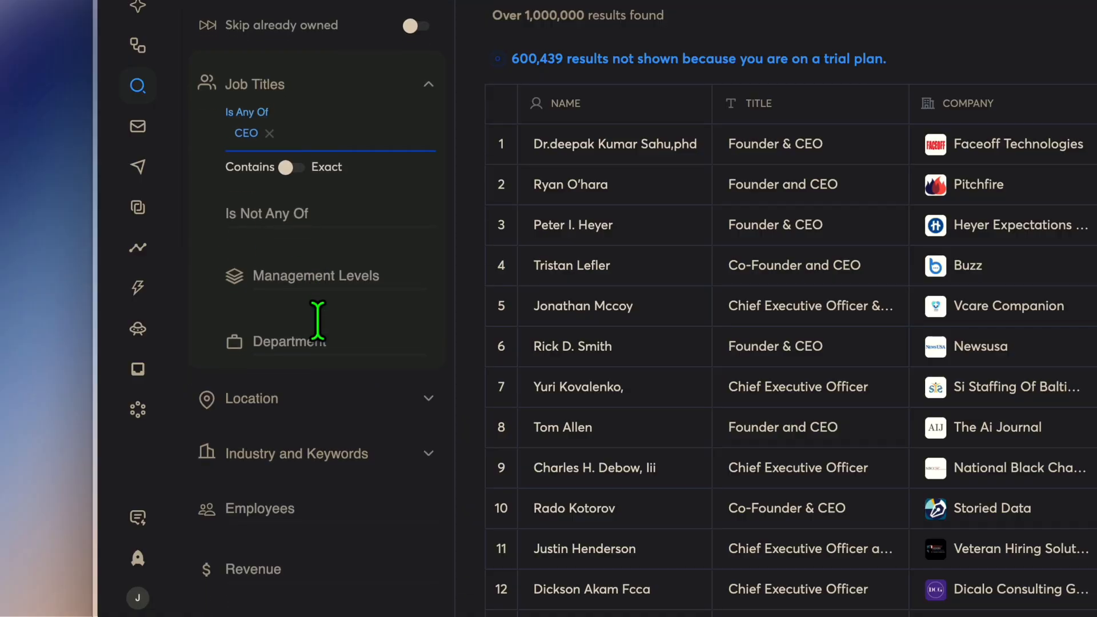
left_click(364, 217)
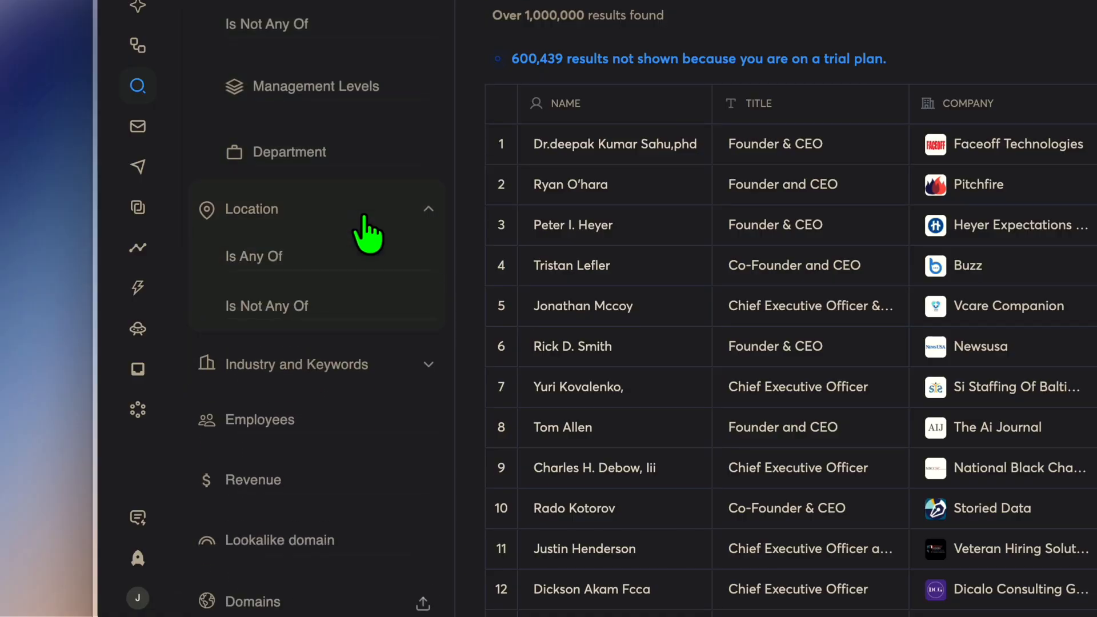
left_click(382, 367)
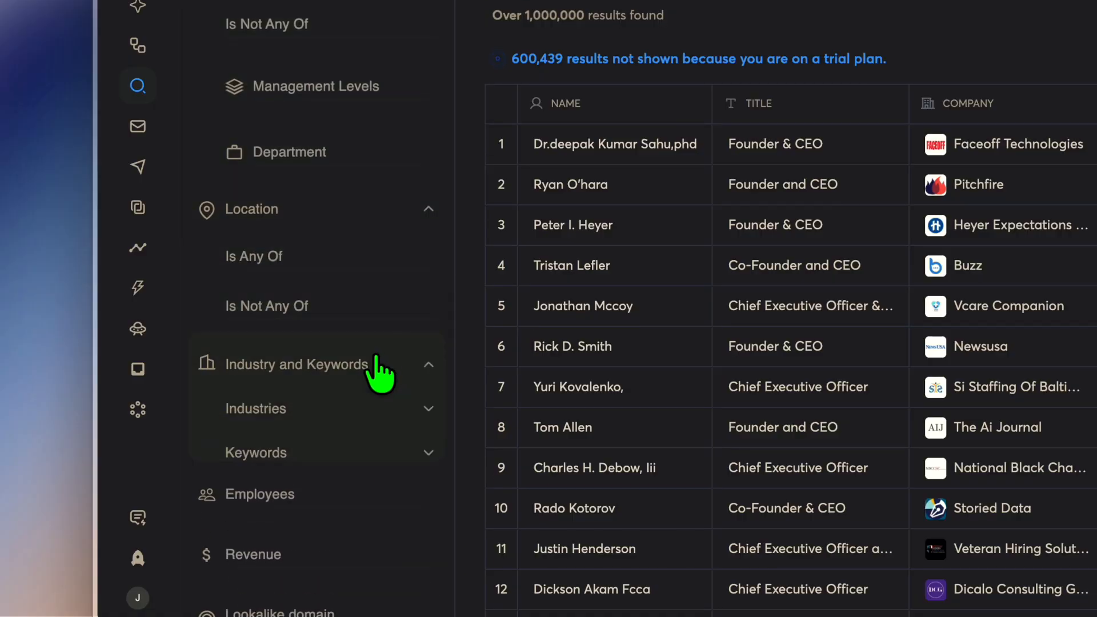
left_click(378, 412)
left_click(311, 463)
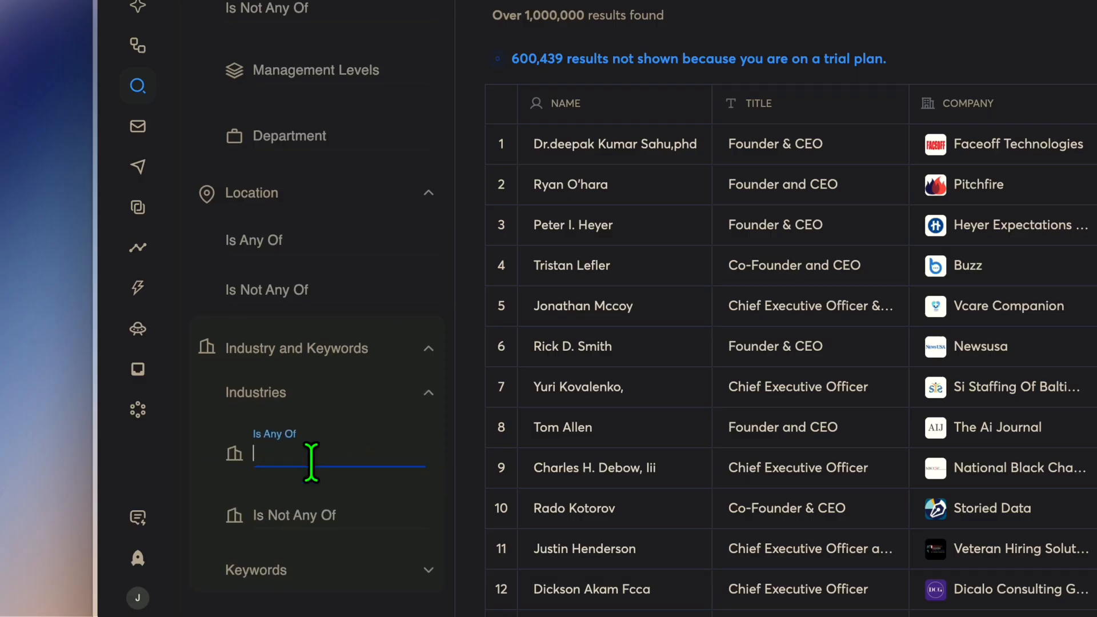
scroll(311, 463, "down", 3)
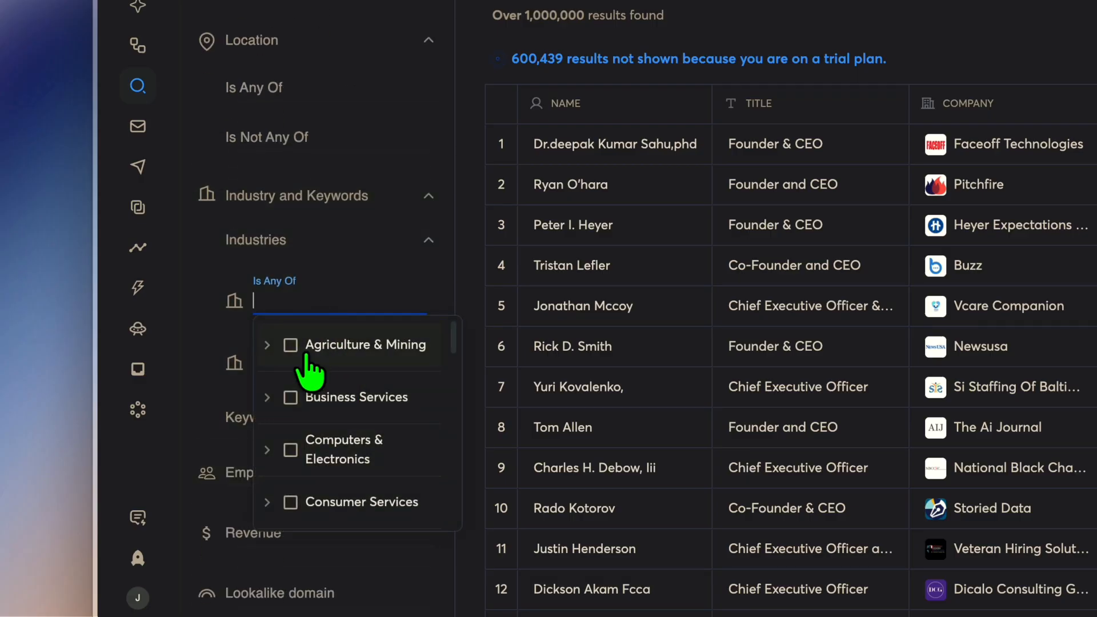
left_click(292, 452)
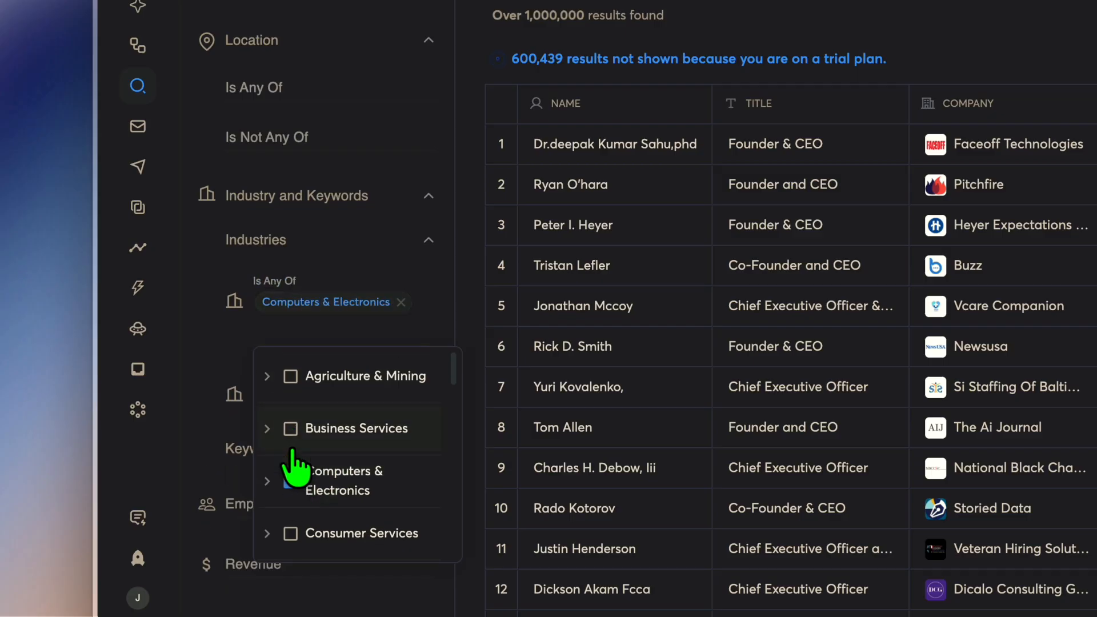
left_click(198, 444)
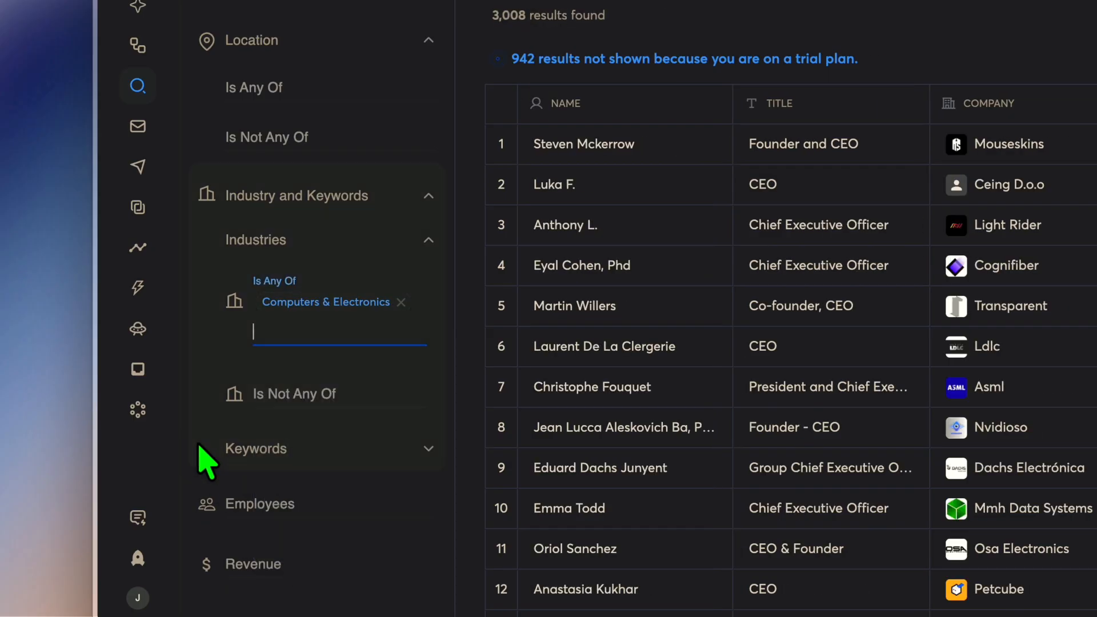
- Filter the leads to companies with revenue of $0 - 1M
scroll(220, 452, "down", 5)
left_click(301, 340)
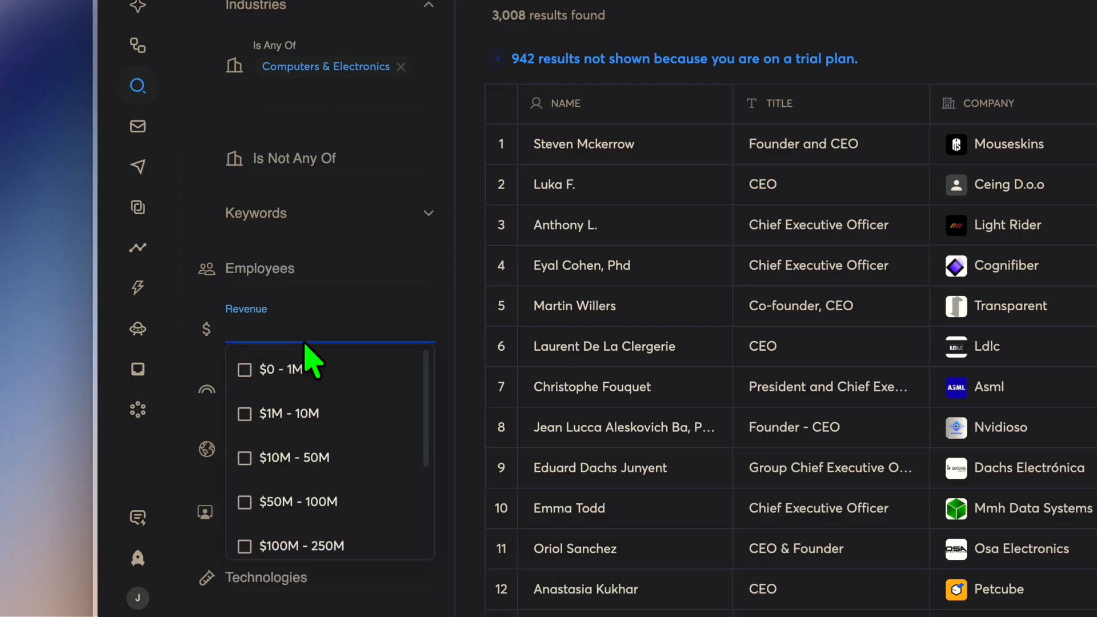
left_click(312, 370)
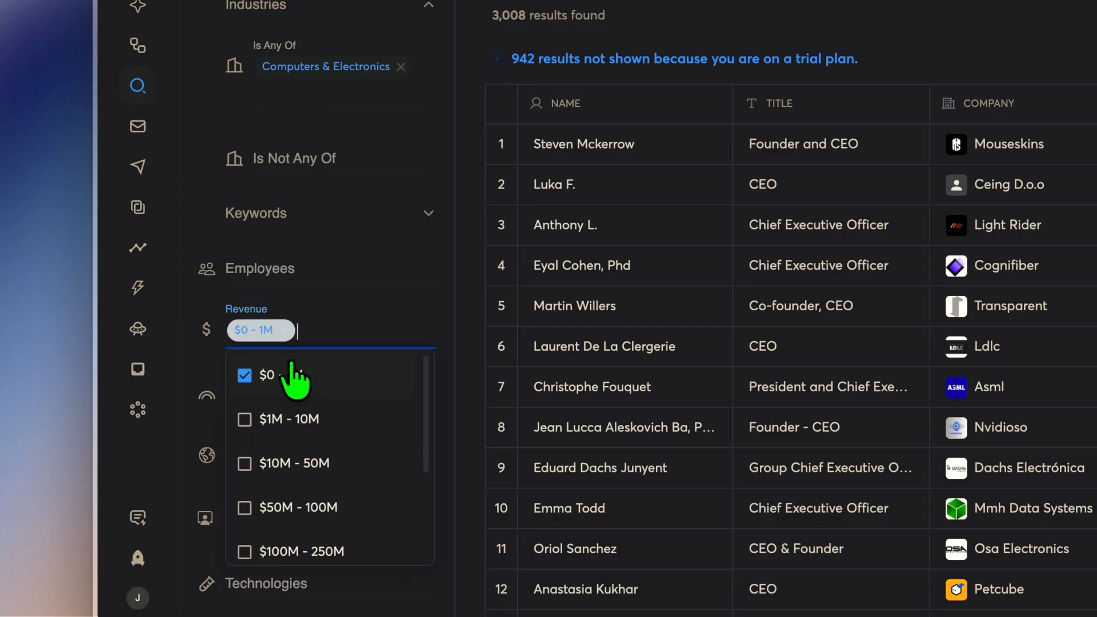
left_click(194, 441)
- Look through the remaining lead filters, including the Domains filter and its entry options
scroll(196, 441, "down", 6)
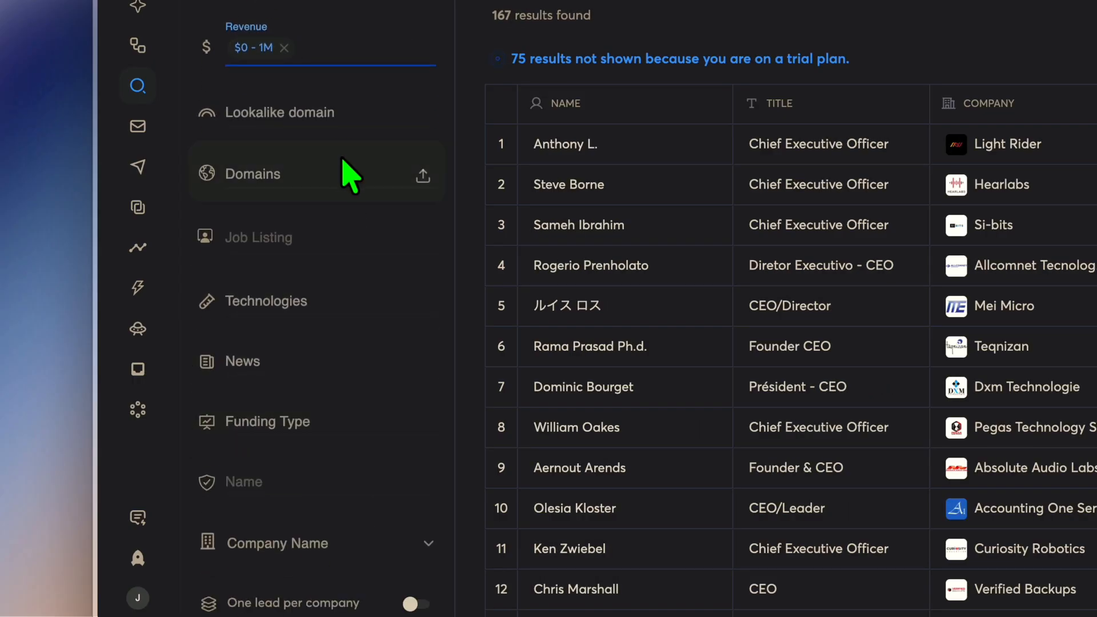
left_click(350, 175)
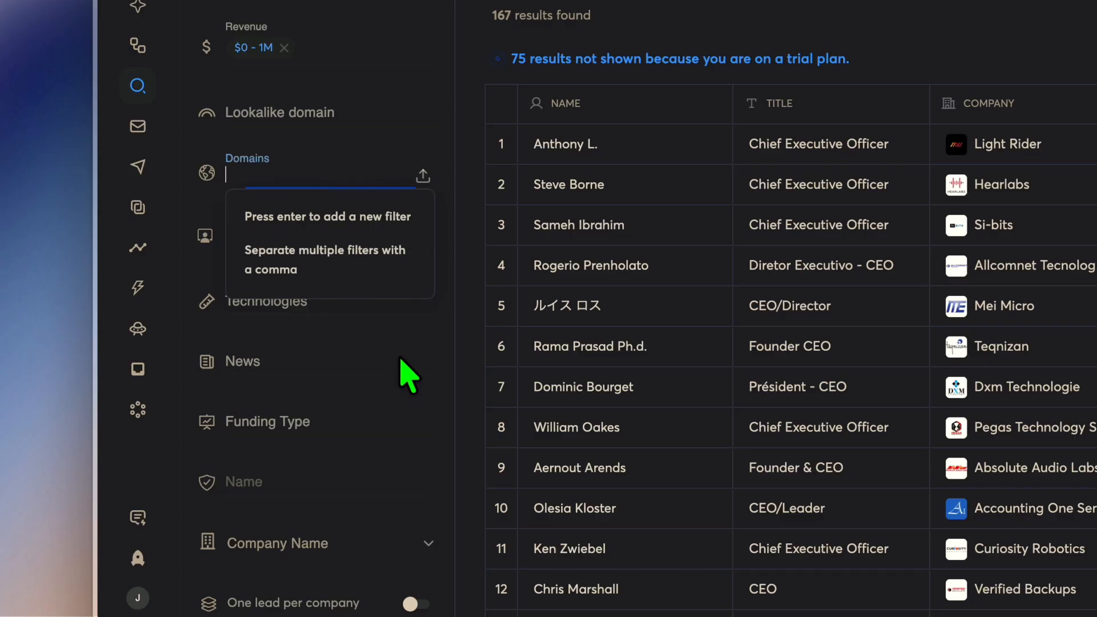
scroll(399, 357, "down", 3)
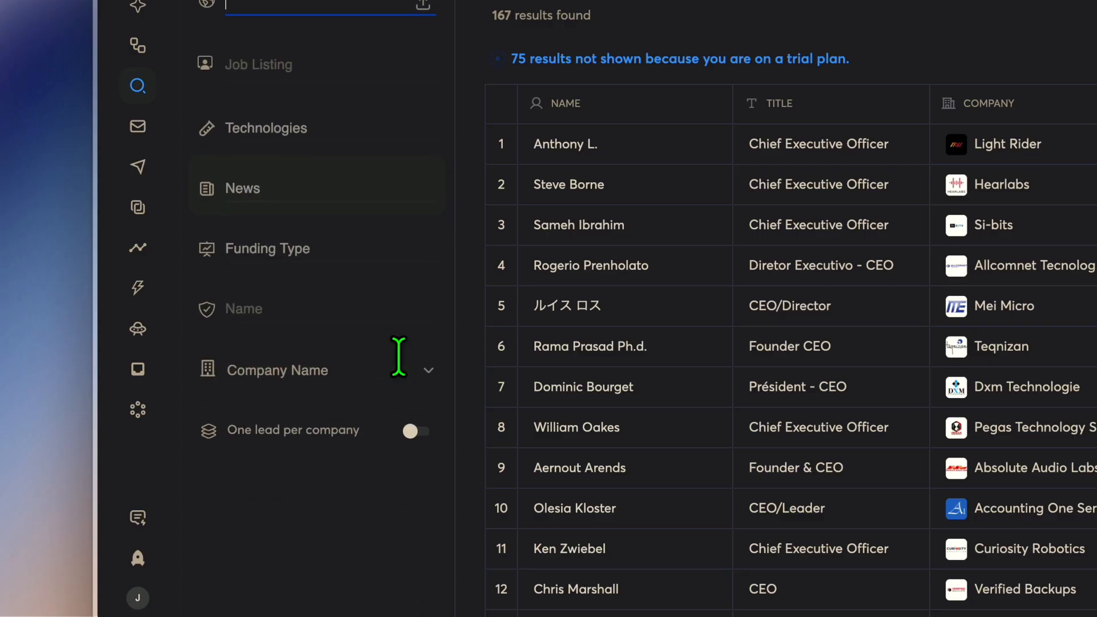
scroll(399, 358, "up", 10)
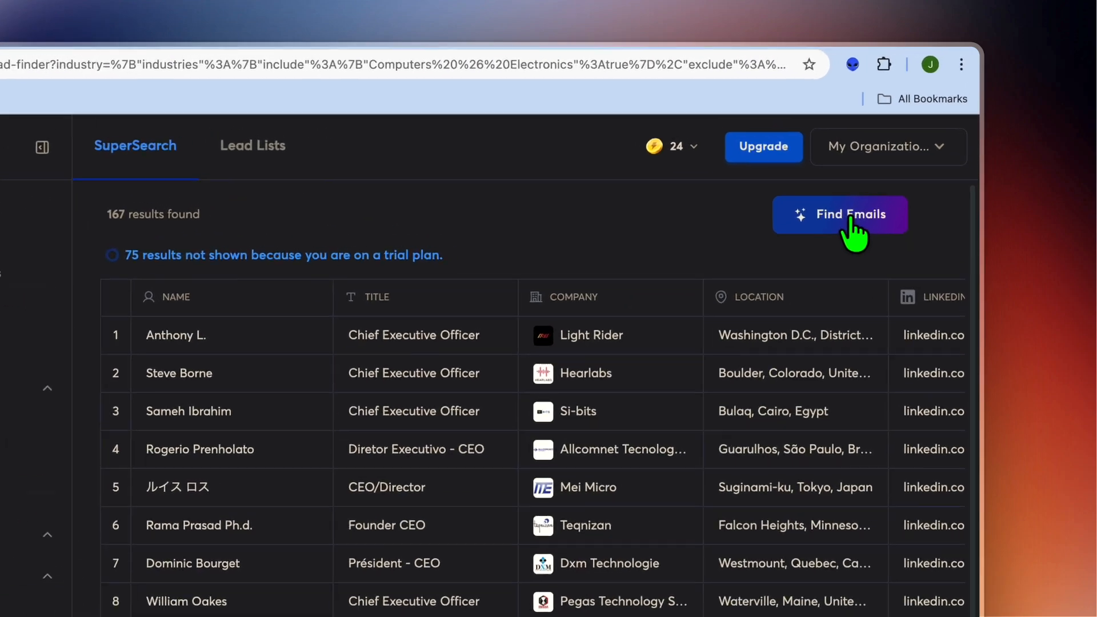
- Review the Find Emails & Enrich options for the filtered leads and close the dialog
left_click(851, 217)
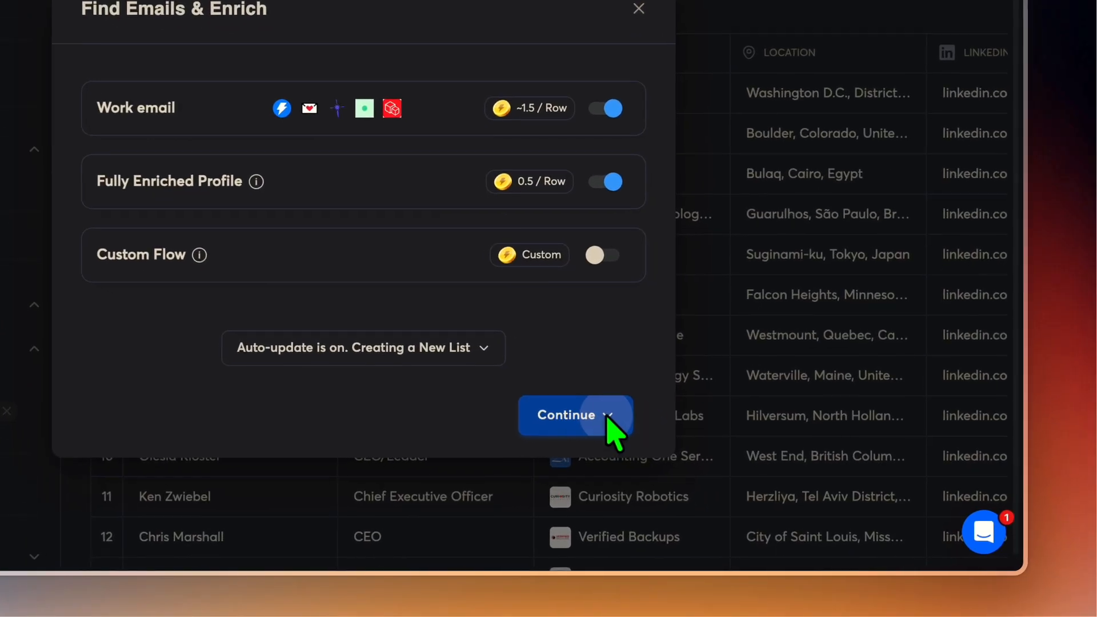
left_click(701, 468)
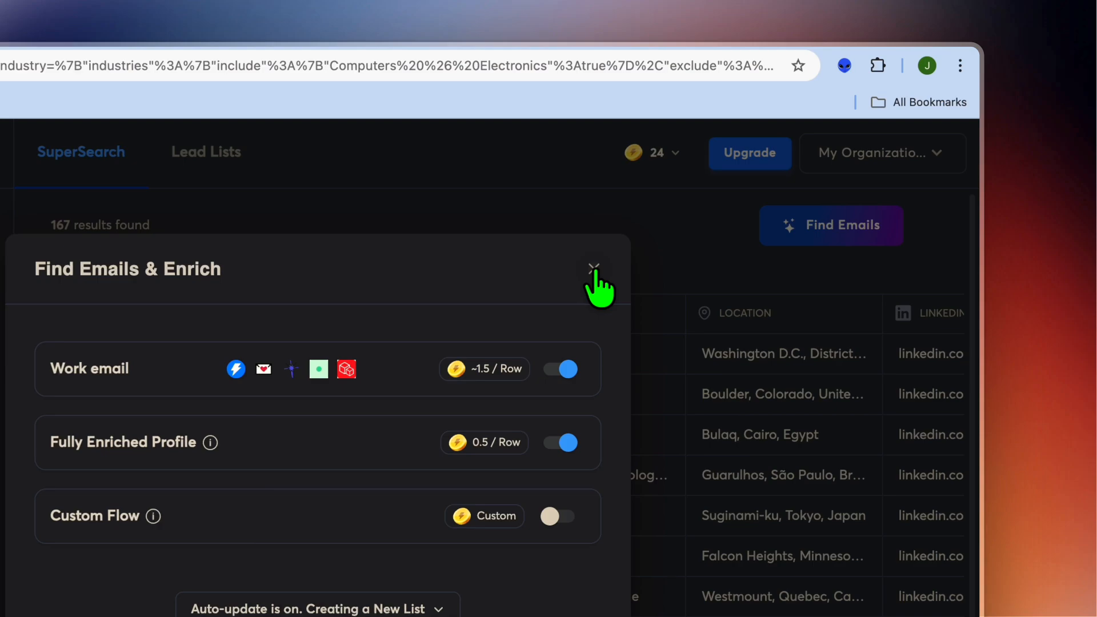
left_click(594, 270)
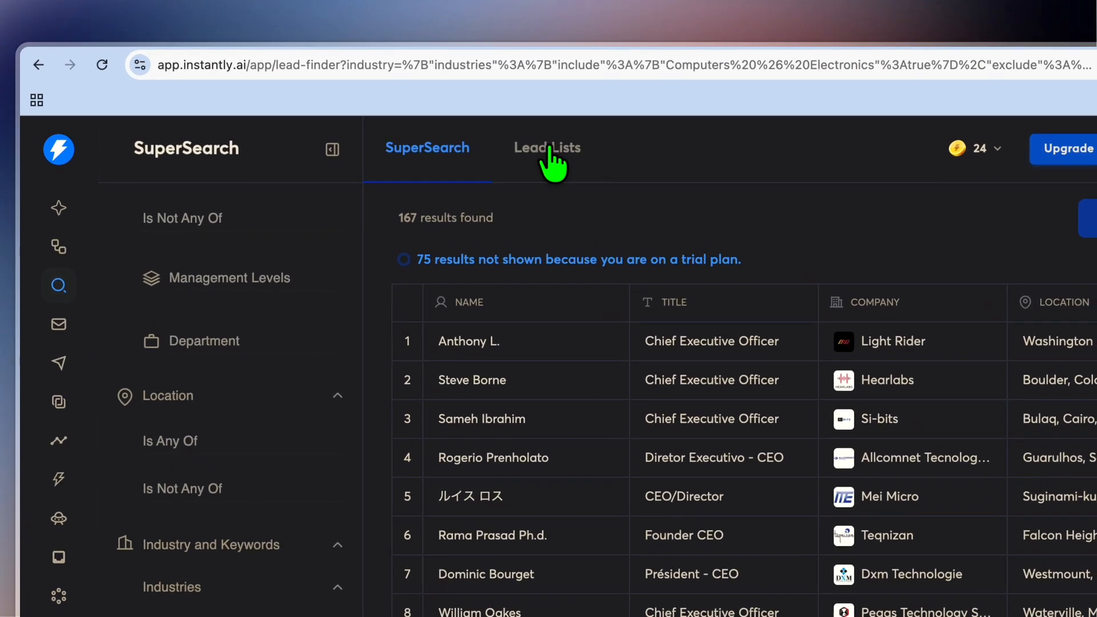
- Open the saved lead lists and select the first 10 results in the "$1M - 10M, CEO, ecommerce" list
left_click(464, 118)
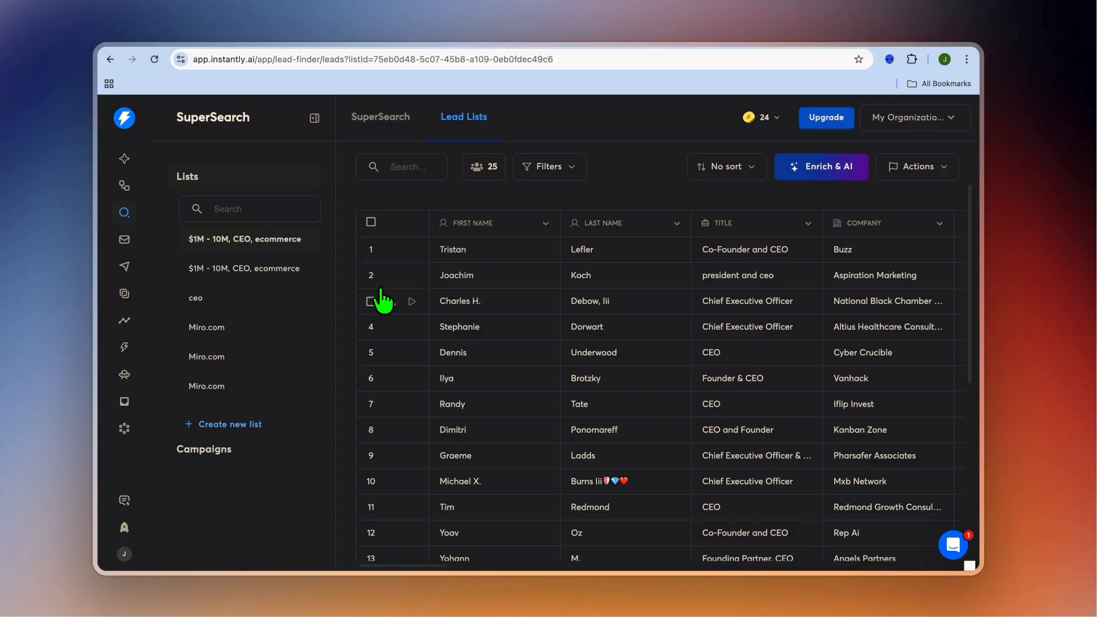
left_click(371, 222)
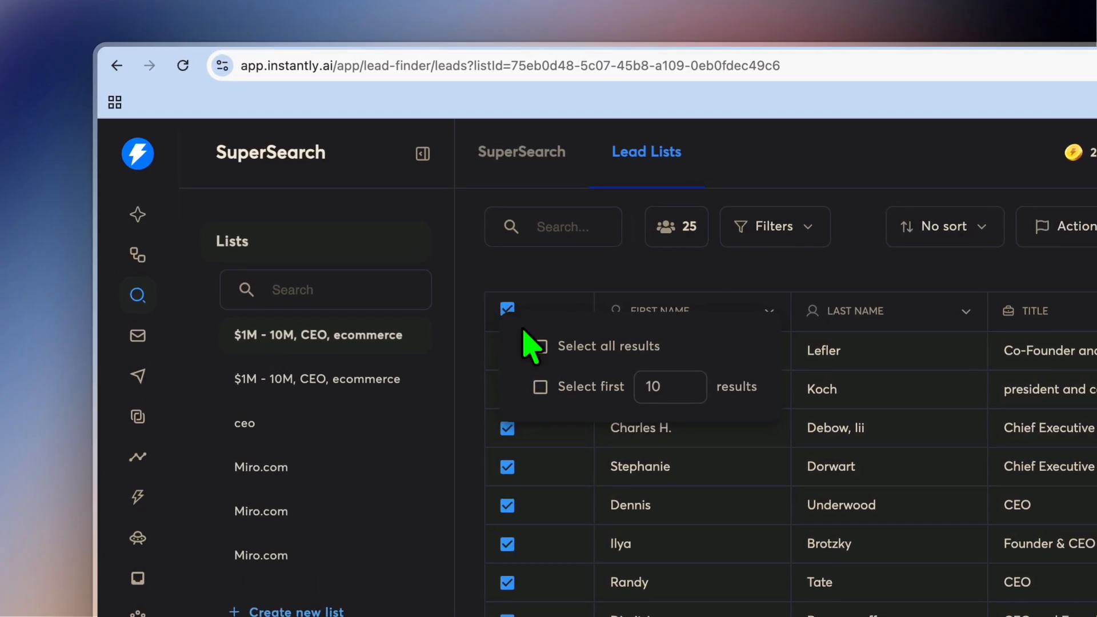
left_click(541, 389)
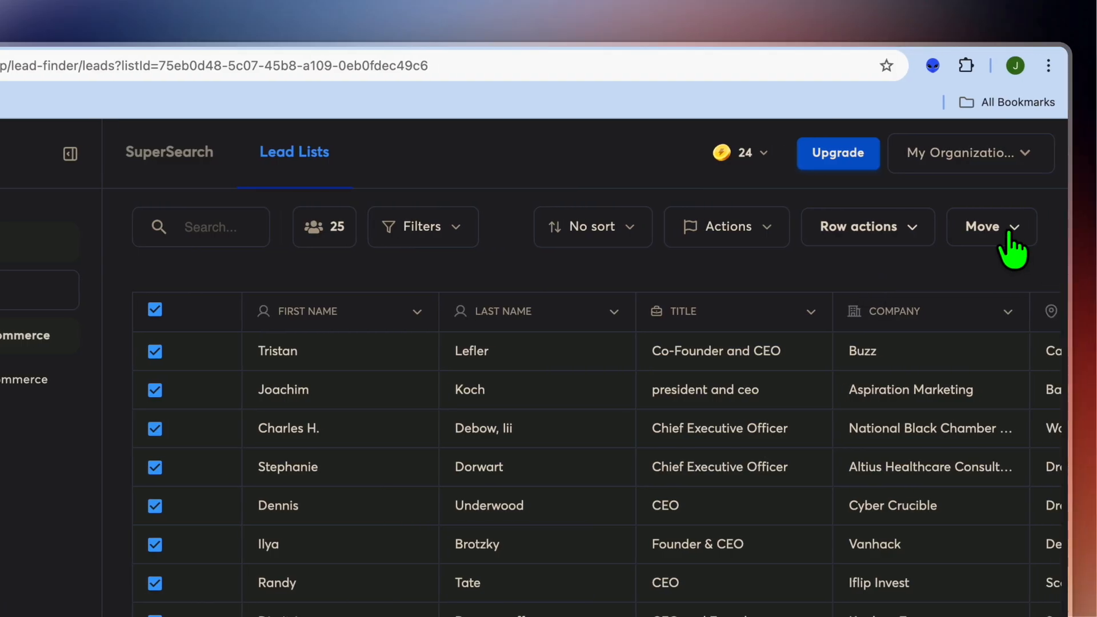
left_click(1009, 235)
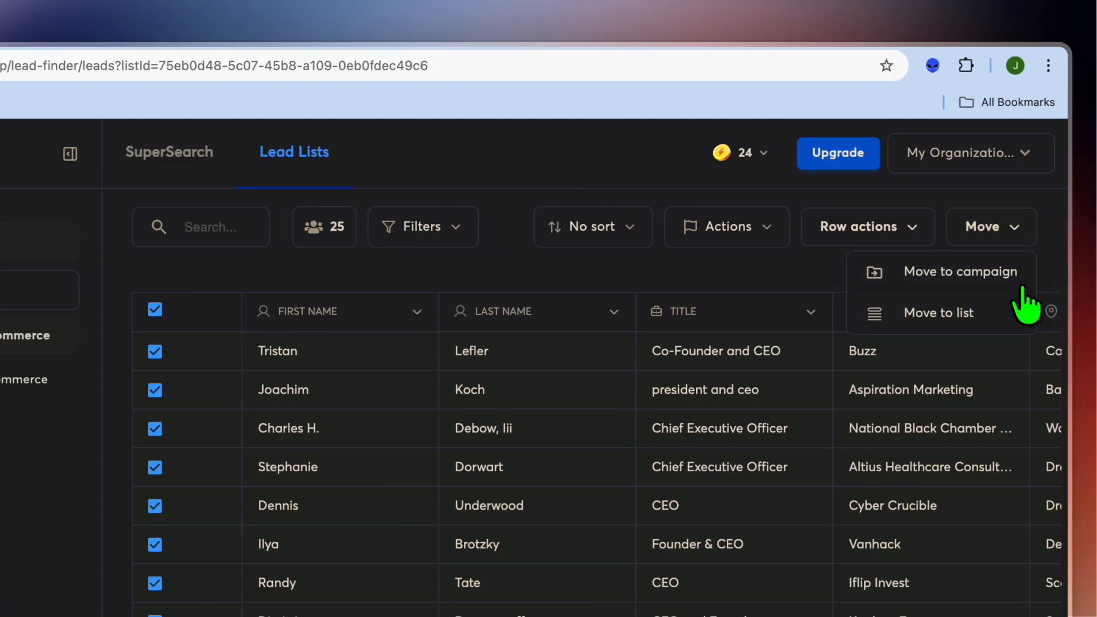
left_click(1011, 275)
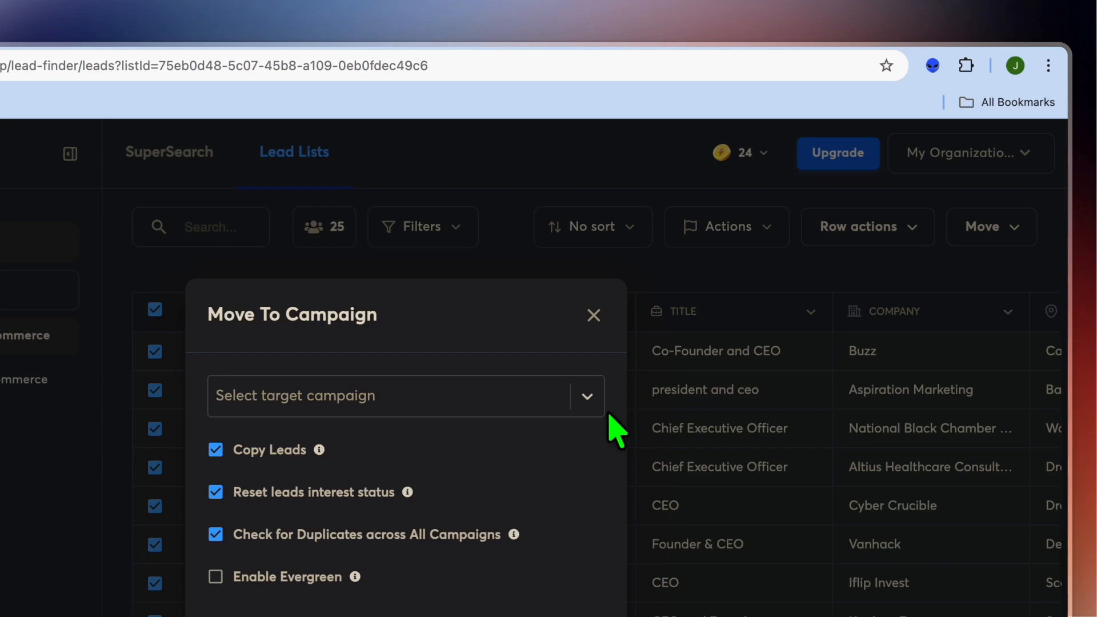
left_click(583, 400)
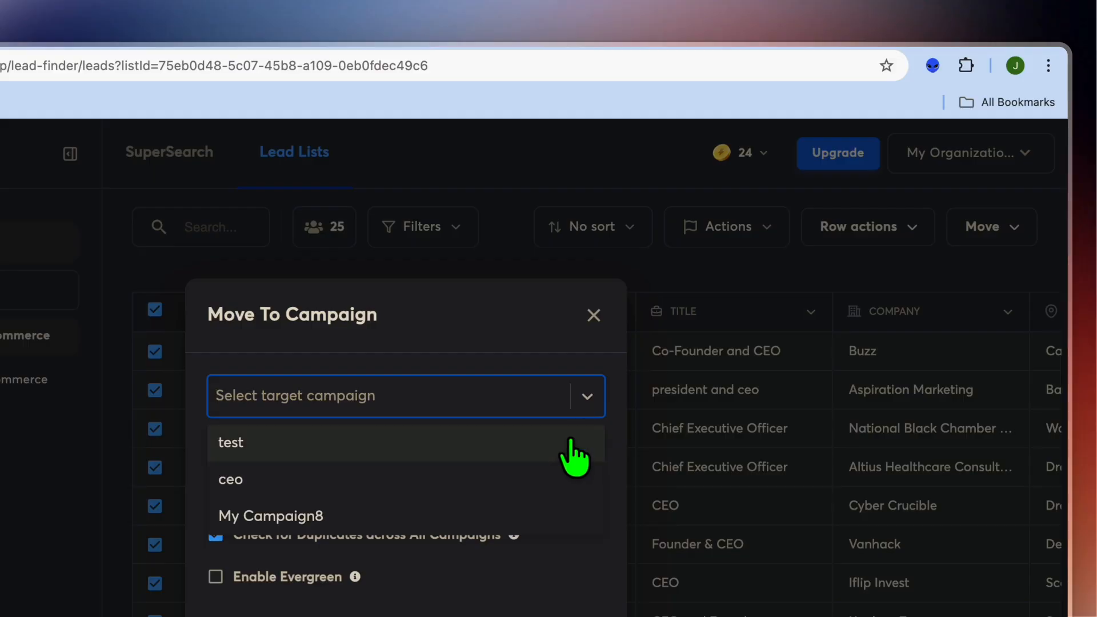
left_click(569, 443)
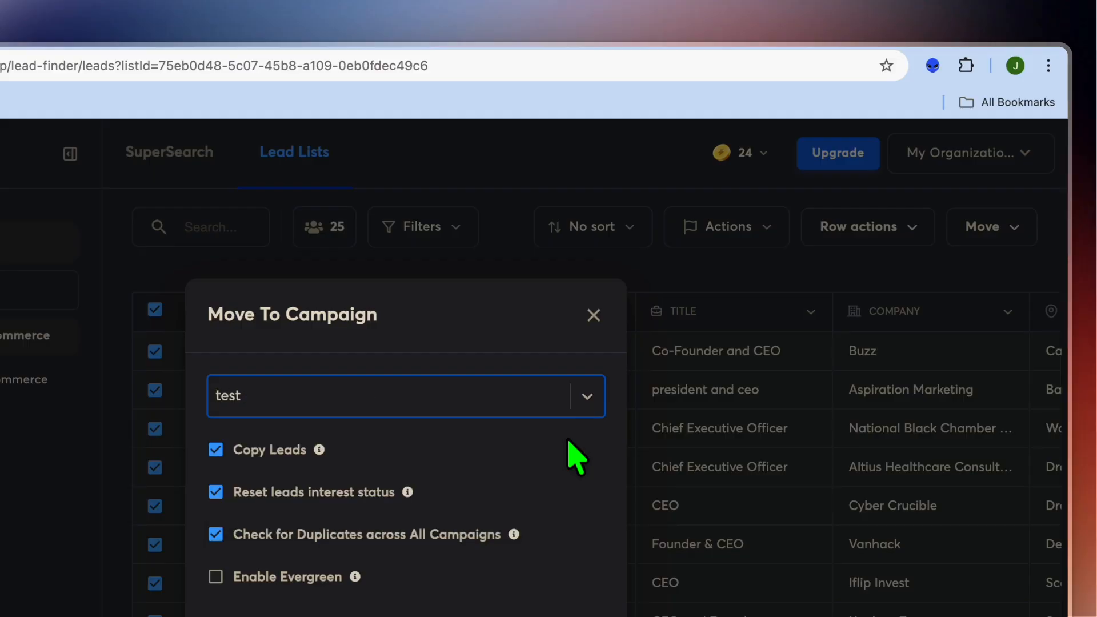
left_click(594, 316)
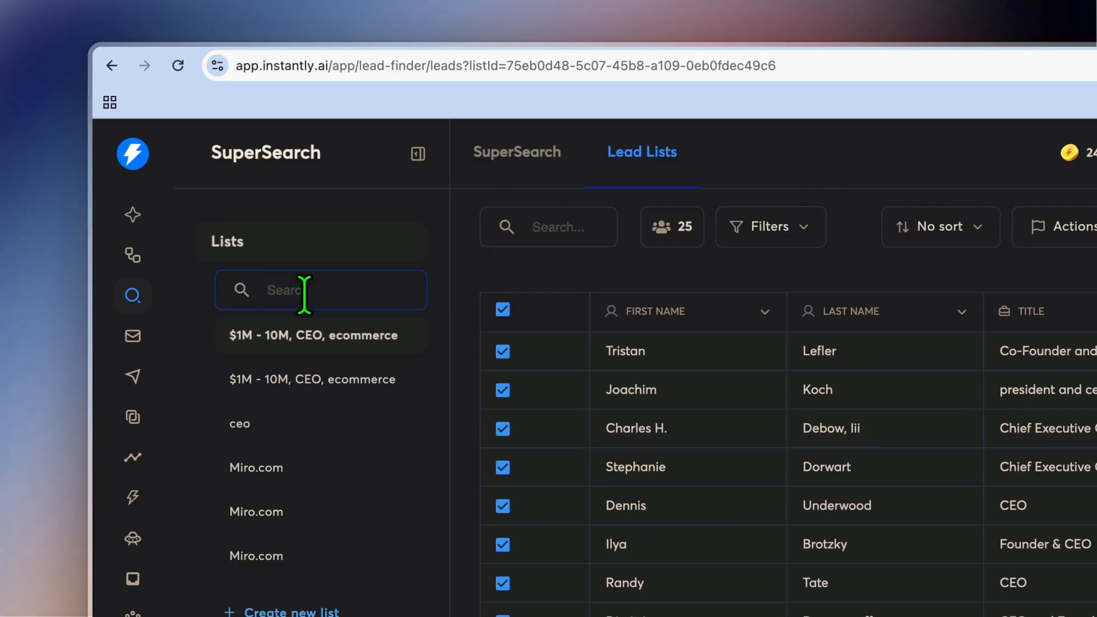
- Create a new campaign named "ceo outreach"
left_click(147, 377)
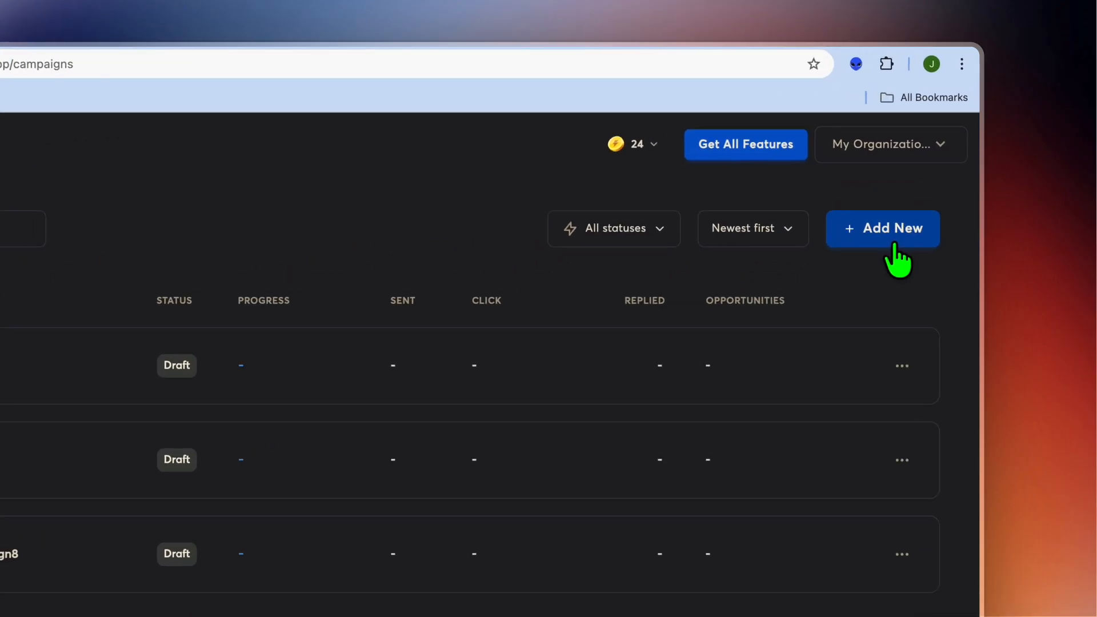
left_click(894, 244)
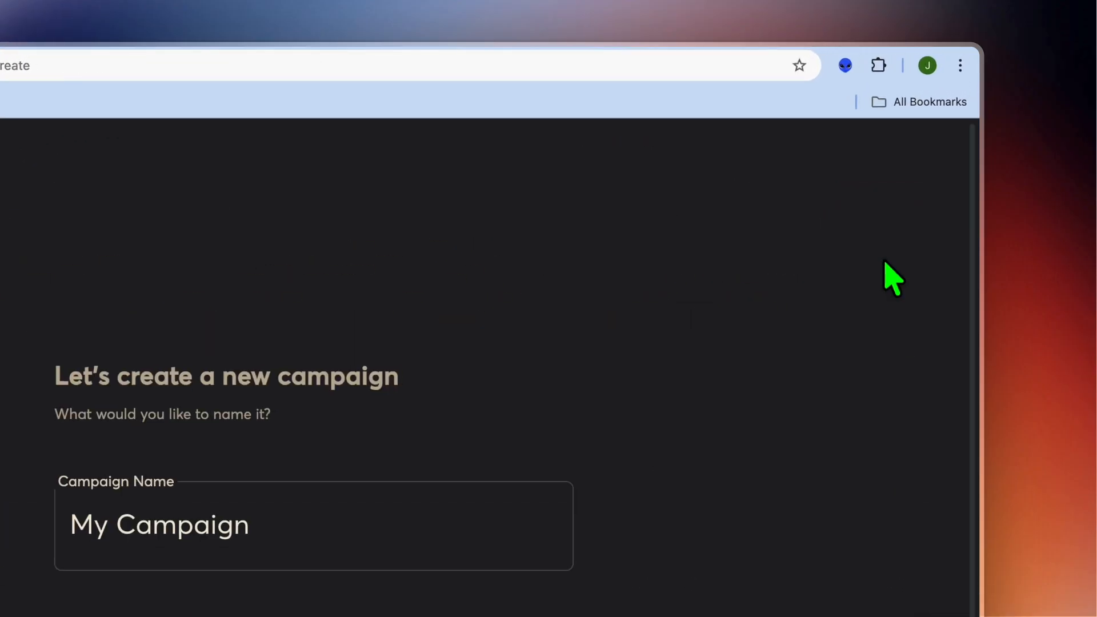
triple_click(532, 284)
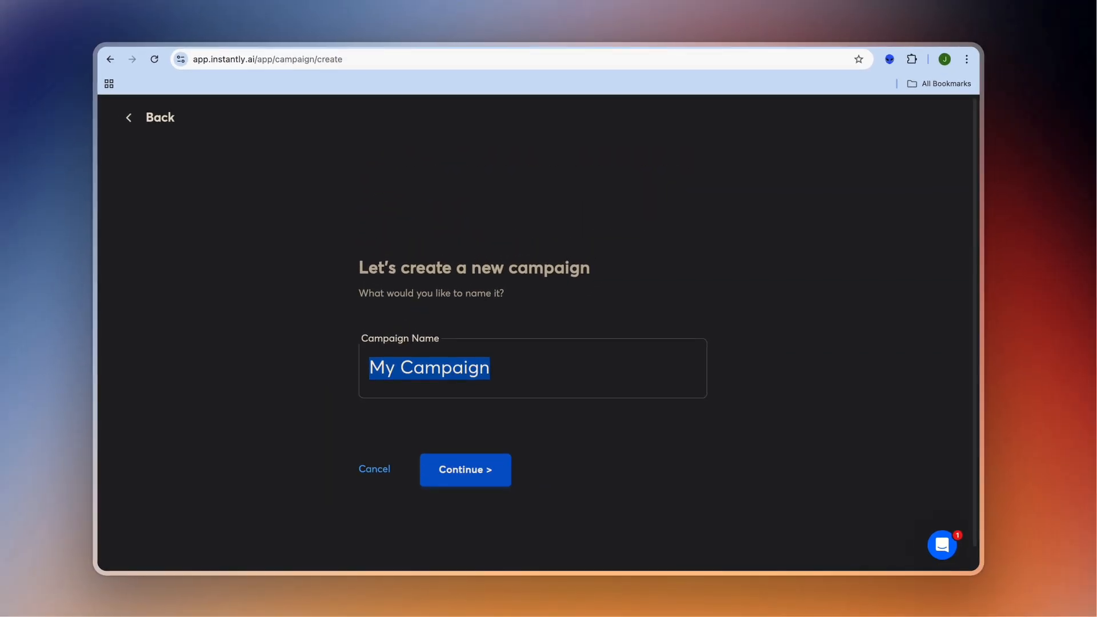
type("ceo outreach")
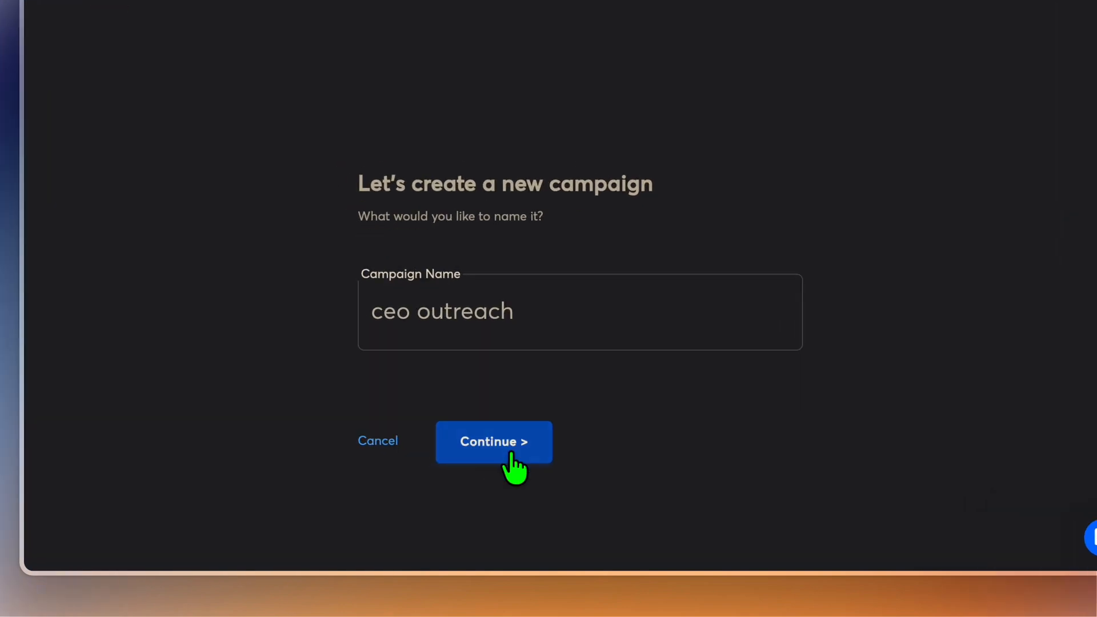
left_click(475, 473)
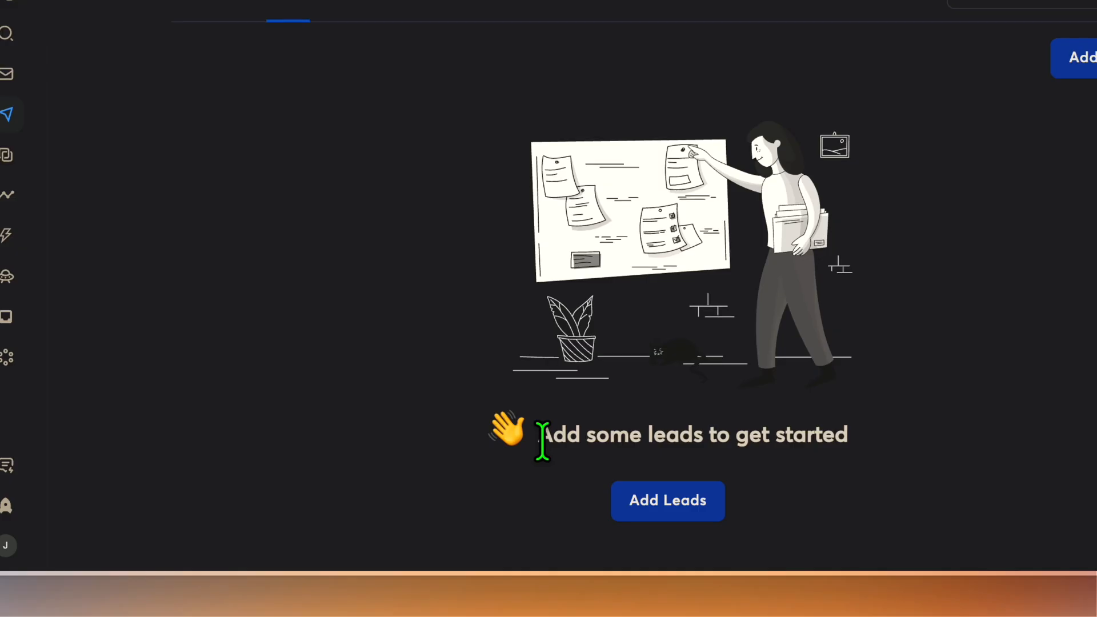
- Start adding leads from Supersearch and select the first 10 results in the "$1M - 10M, CEO, ecommerce" lead list
left_click(692, 510)
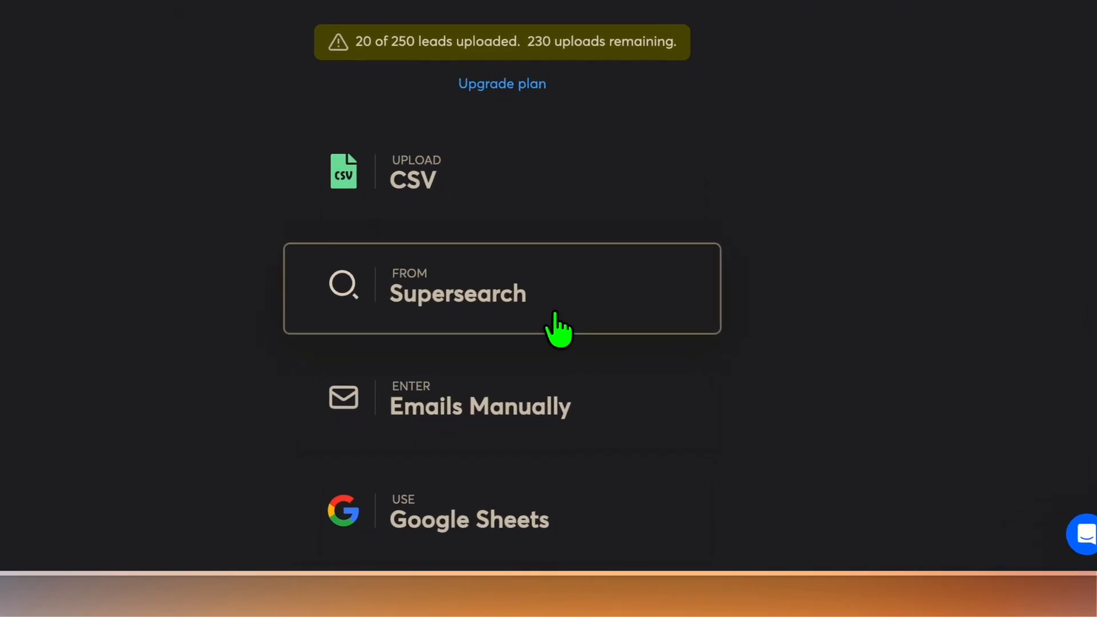
left_click(580, 400)
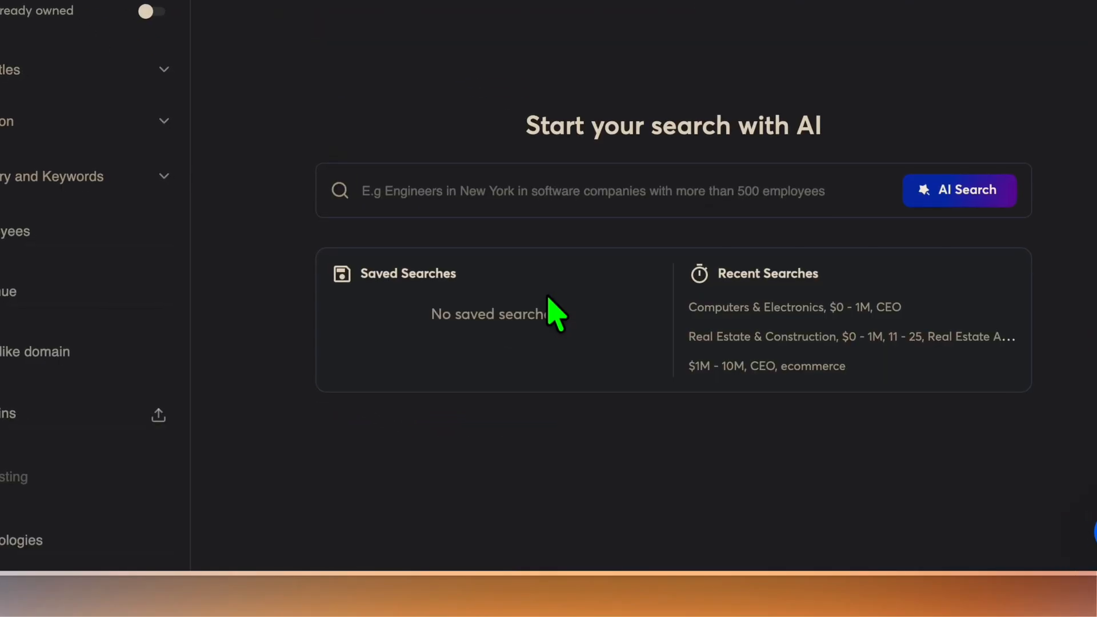
left_click(521, 130)
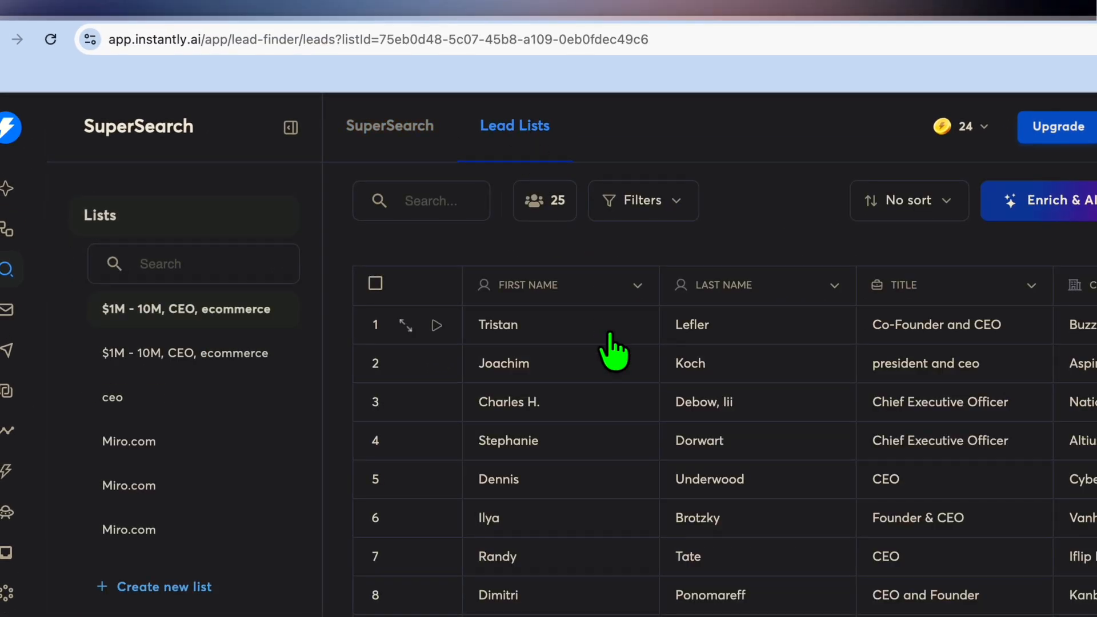
left_click(376, 283)
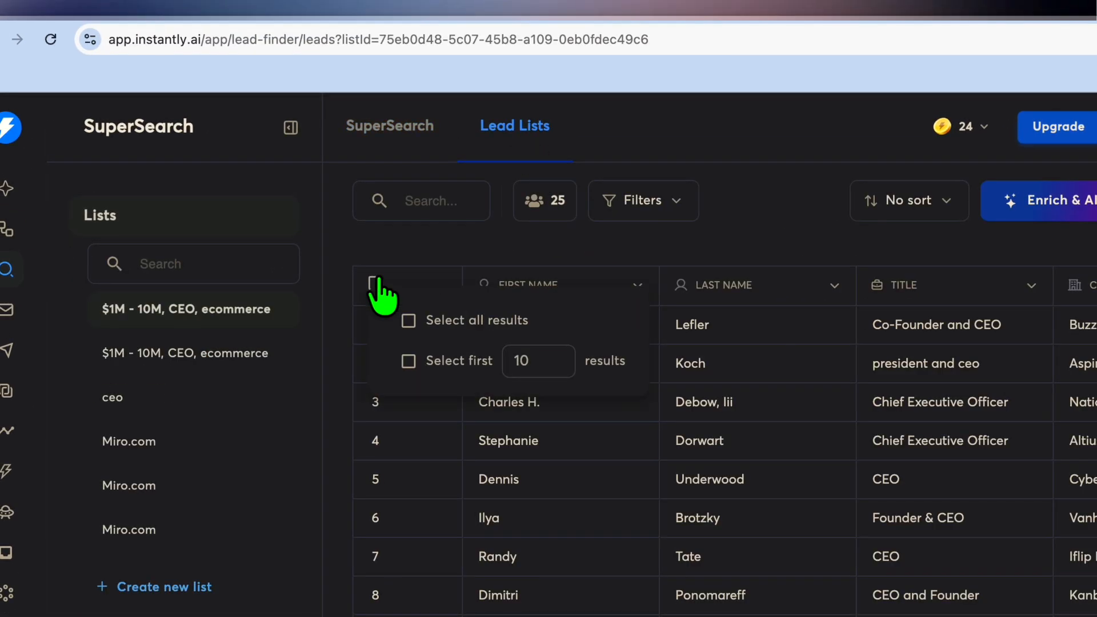
left_click(408, 361)
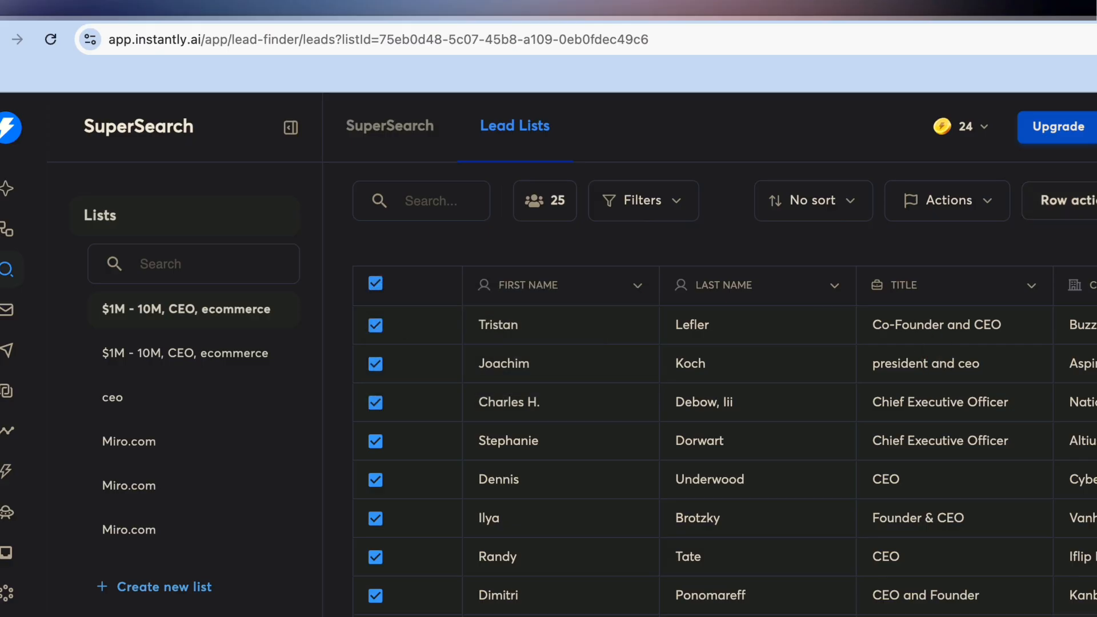
- Move the selected leads to the "ceo outreach" campaign, keeping the default copy, status reset and duplicate check options
left_click(1086, 200)
left_click(1089, 247)
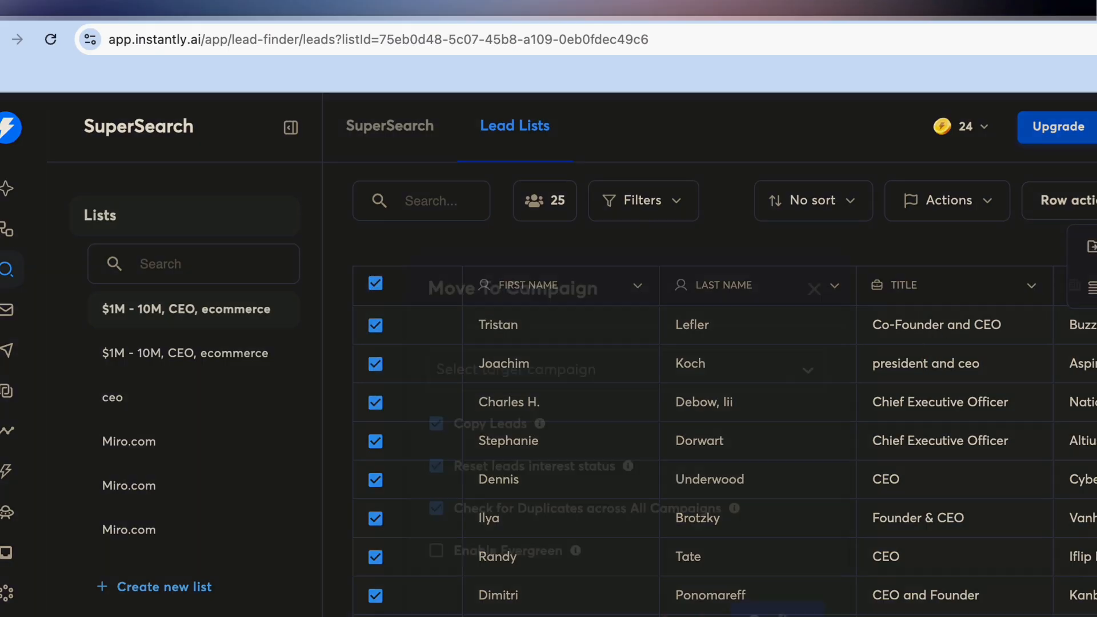
left_click(759, 375)
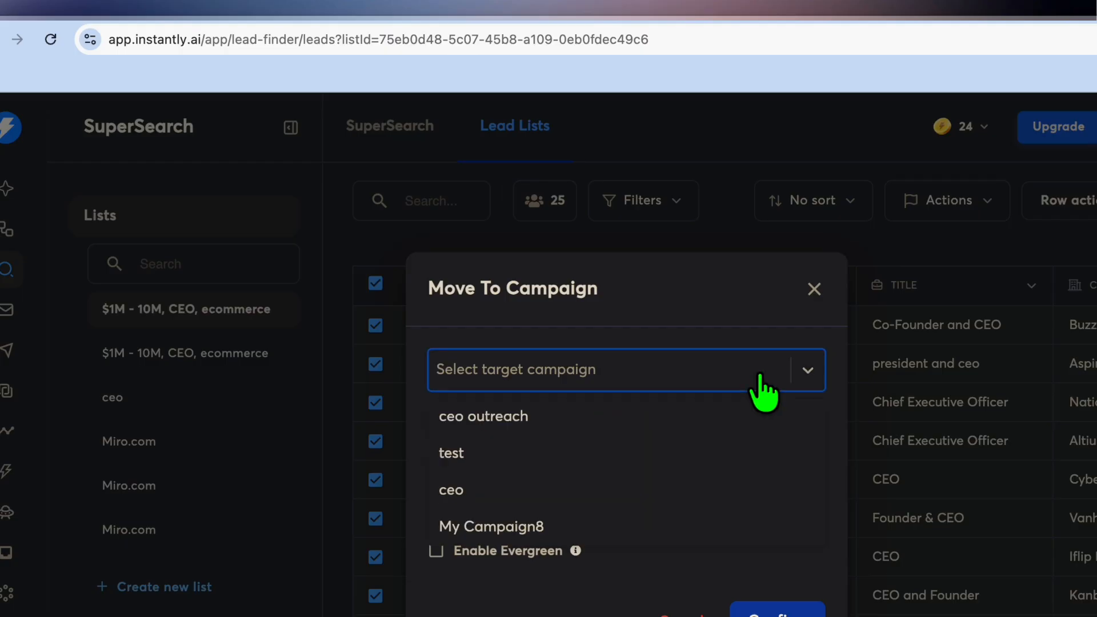
left_click(624, 418)
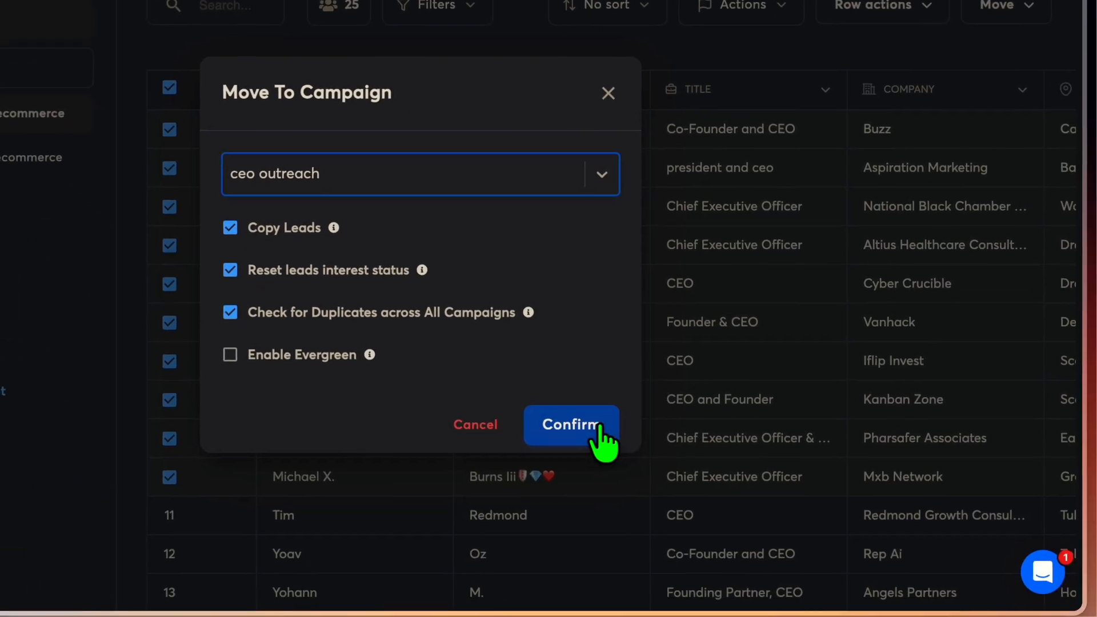
left_click(766, 583)
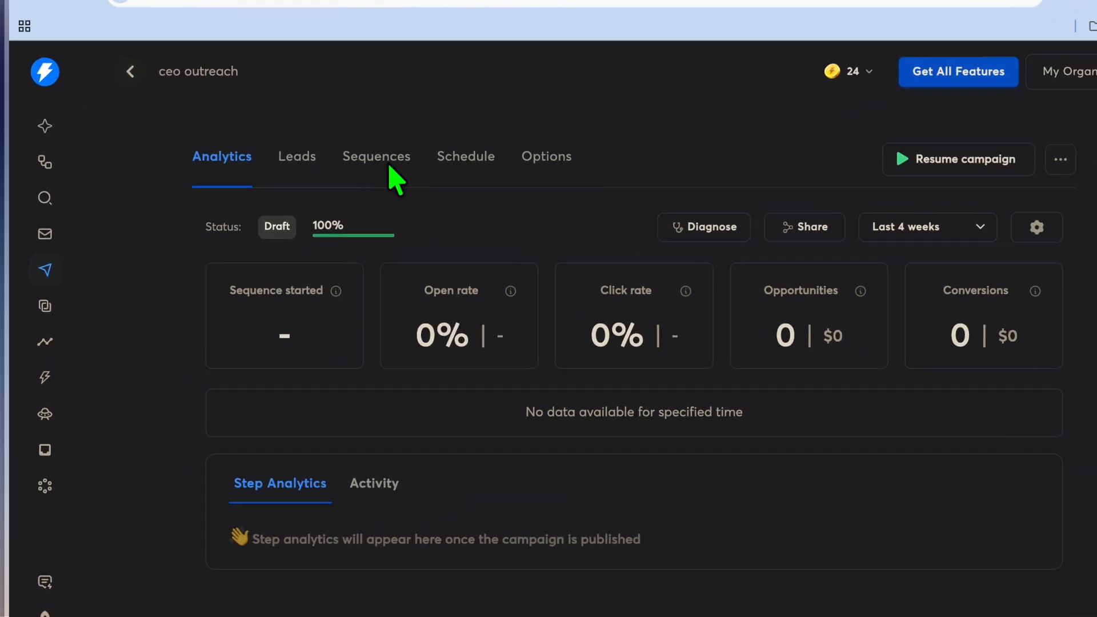
- Open the sequences of the "ceo outreach" campaign and set the Step 1 email subject to "quick question"
left_click(382, 187)
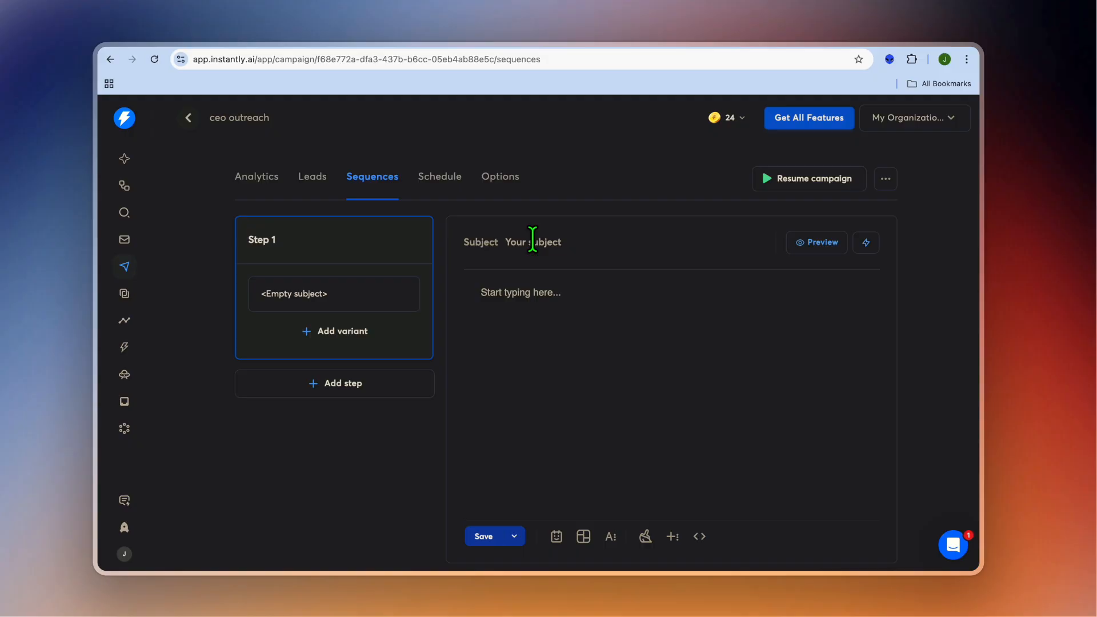
left_click(533, 239)
type("w")
left_click(514, 242)
key("BackSpace")
type("quick question")
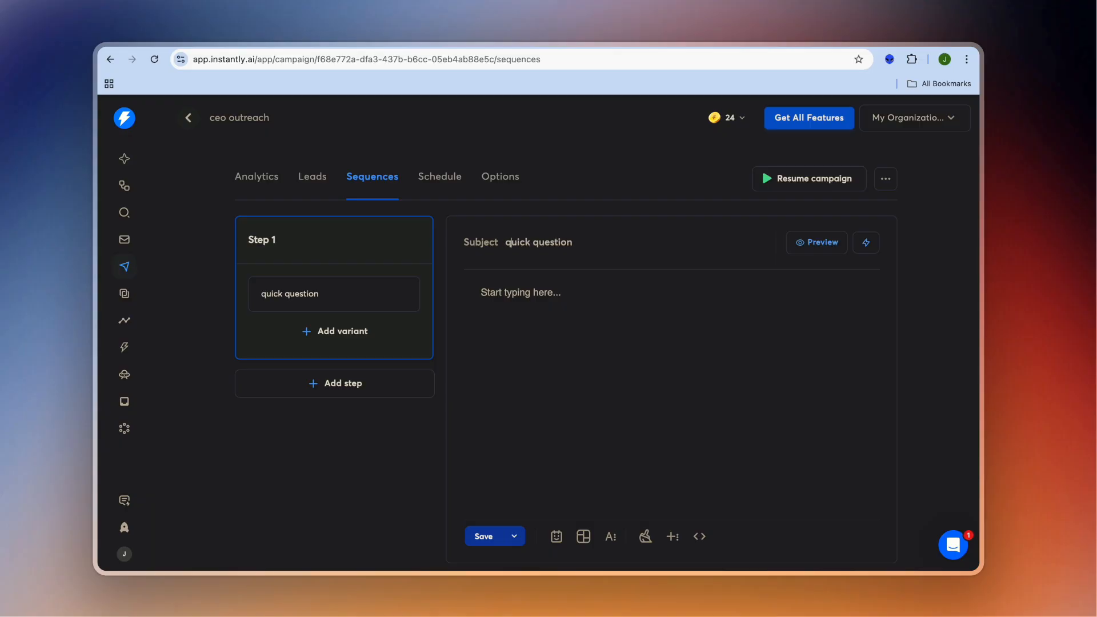
- Browse the email template categories and preview the Lead Generation templates for getting customers for a lead gen agency
left_click(583, 537)
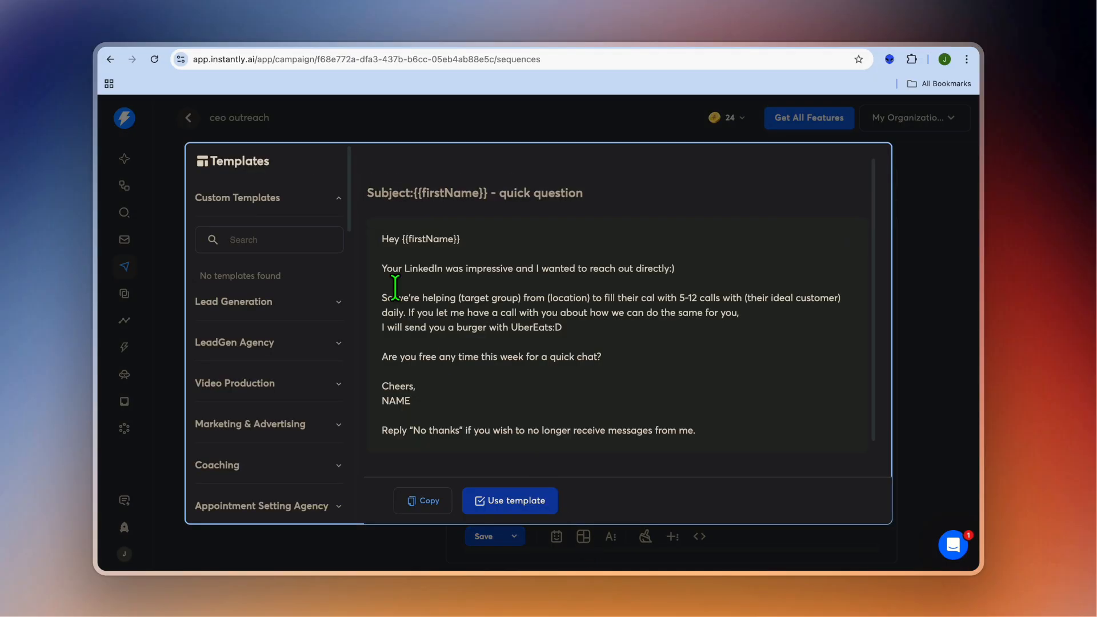
scroll(324, 371, "down", 5)
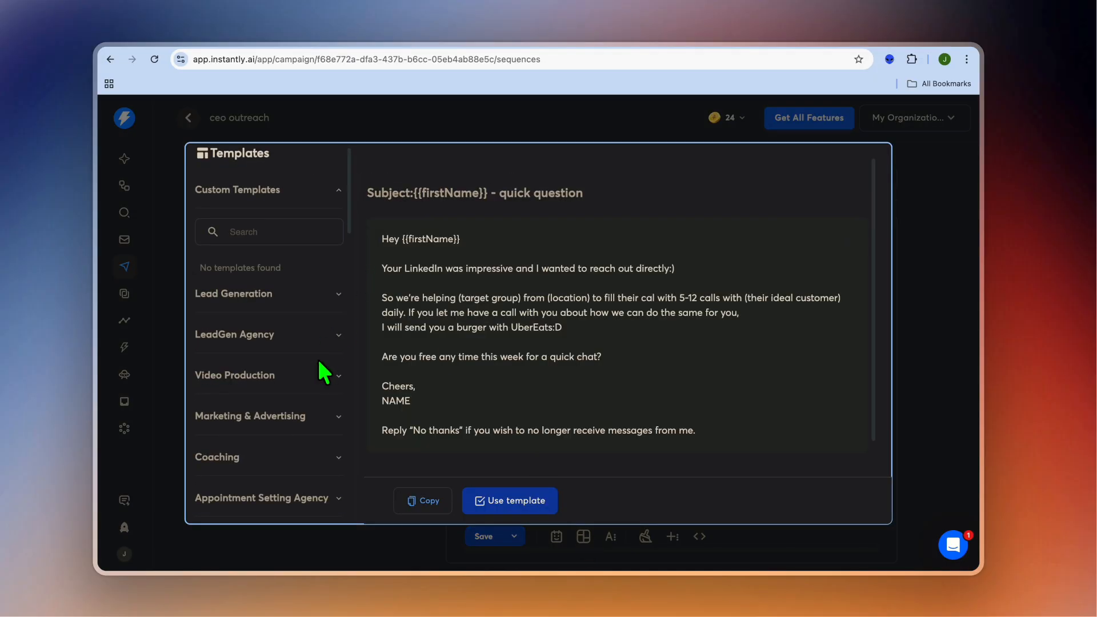
scroll(326, 372, "down", 4)
scroll(355, 372, "up", 10)
left_click(288, 309)
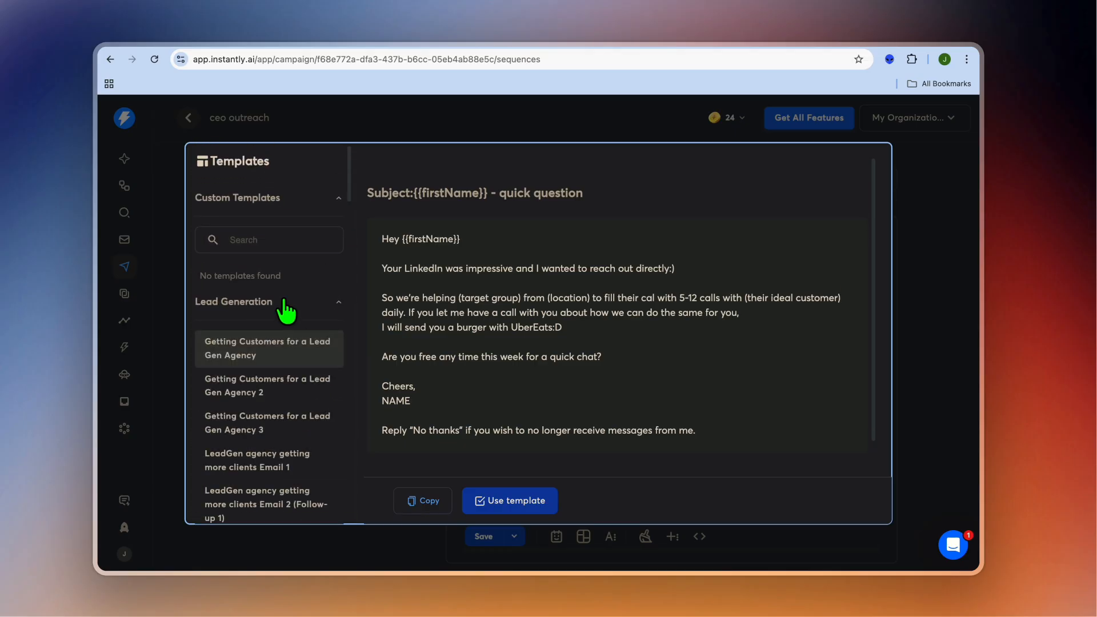
left_click(300, 394)
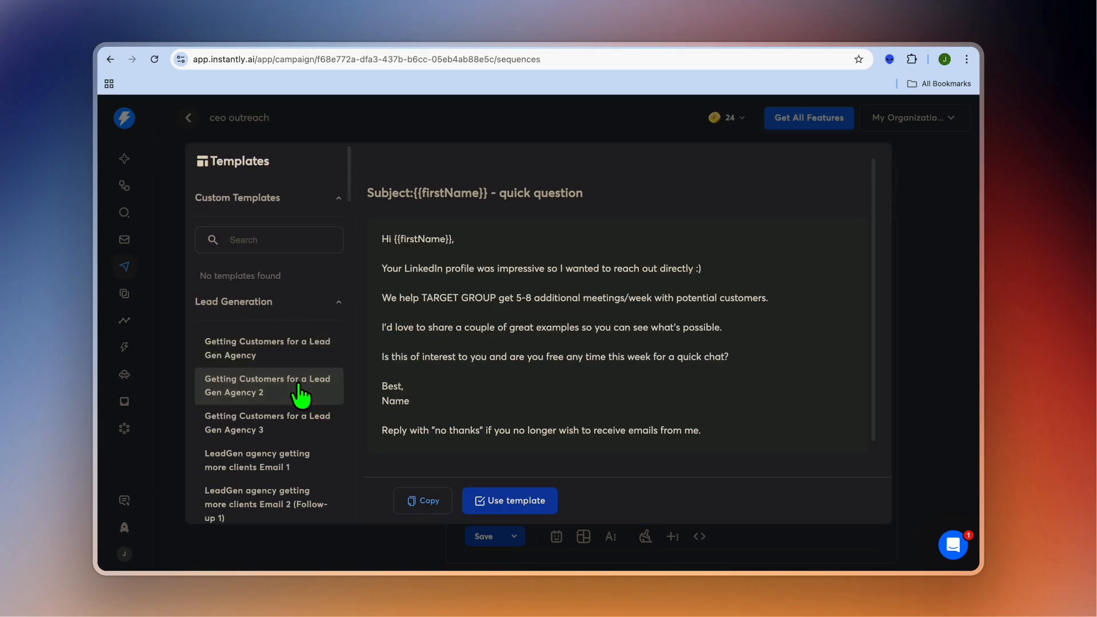
left_click(295, 441)
left_click(277, 350)
scroll(287, 343, "down", 5)
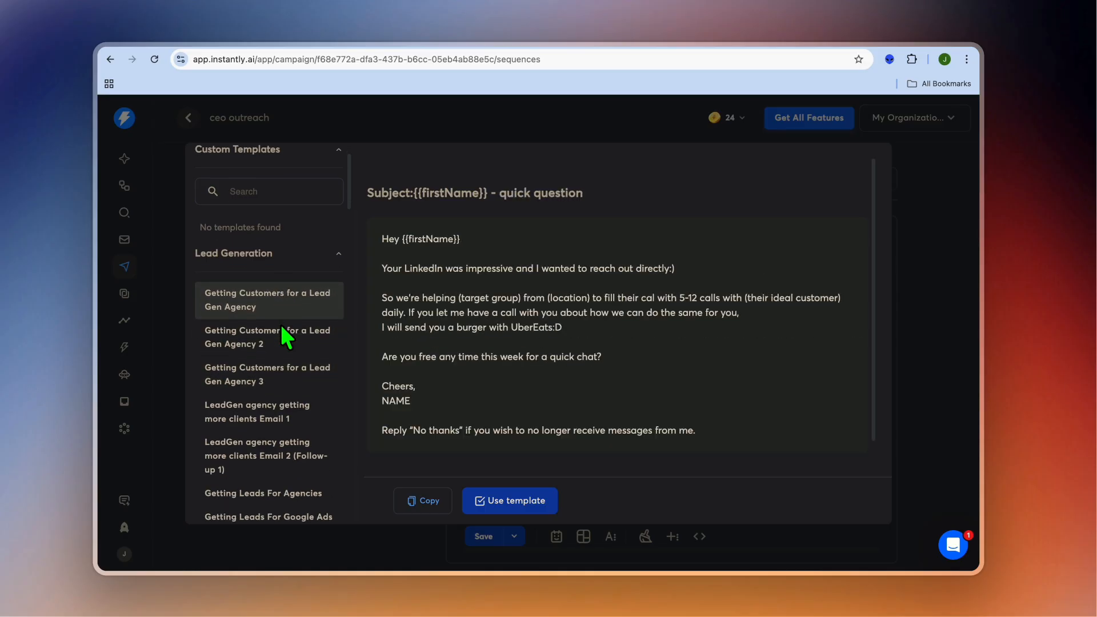
scroll(290, 358, "down", 10)
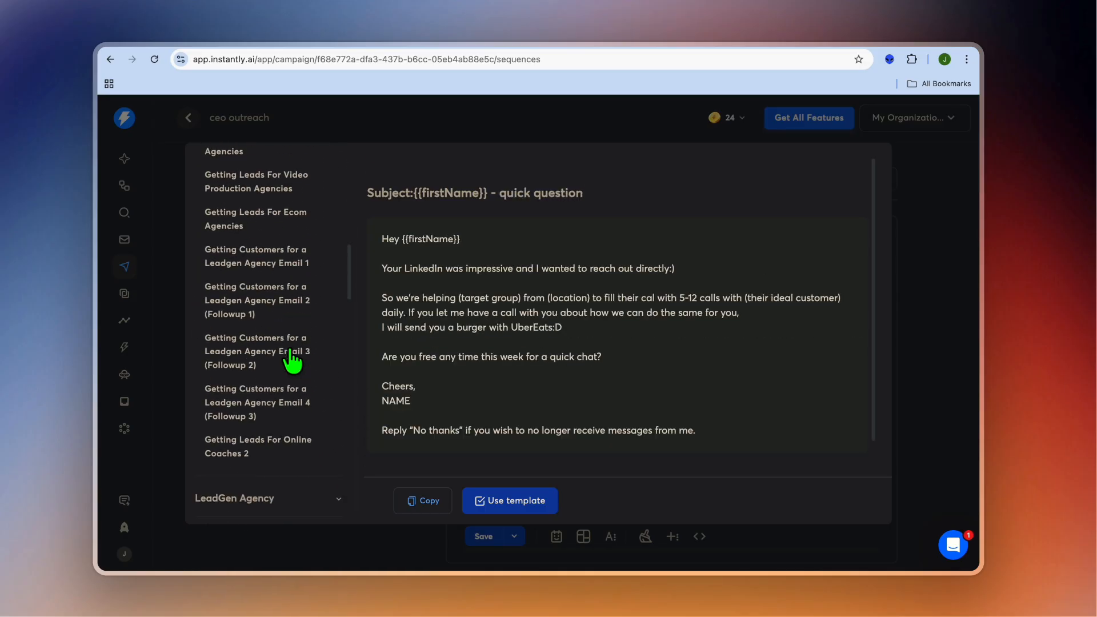
scroll(282, 334, "down", 4)
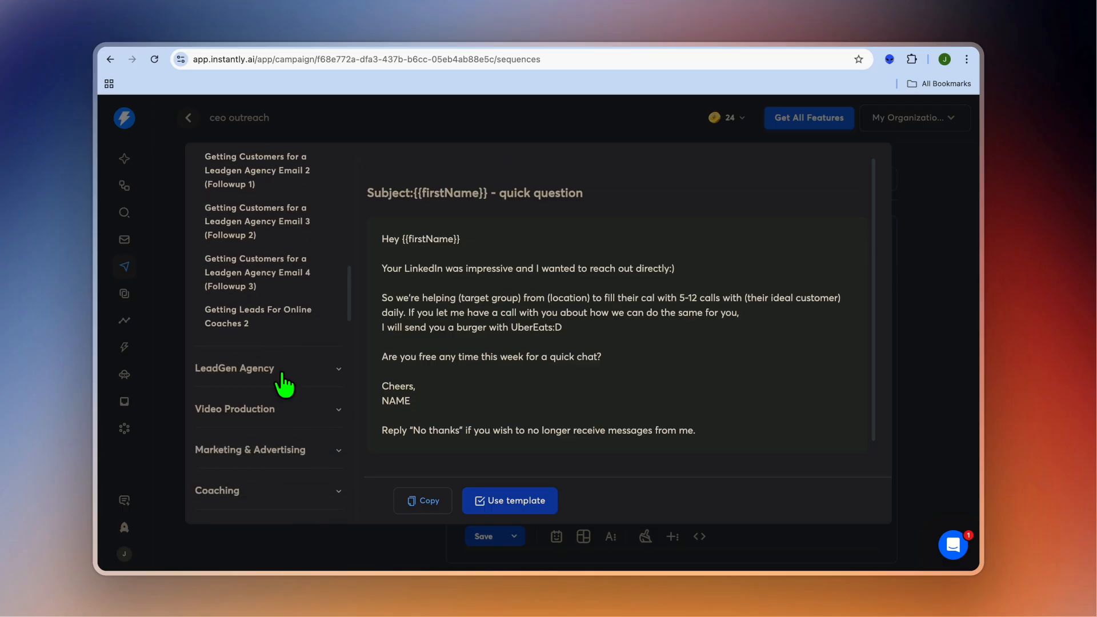
- Fill the Step 1 email with the LeadGen Agency template "LeadGen agency getting more clients Email 3 (Follow-up 2)"
left_click(280, 375)
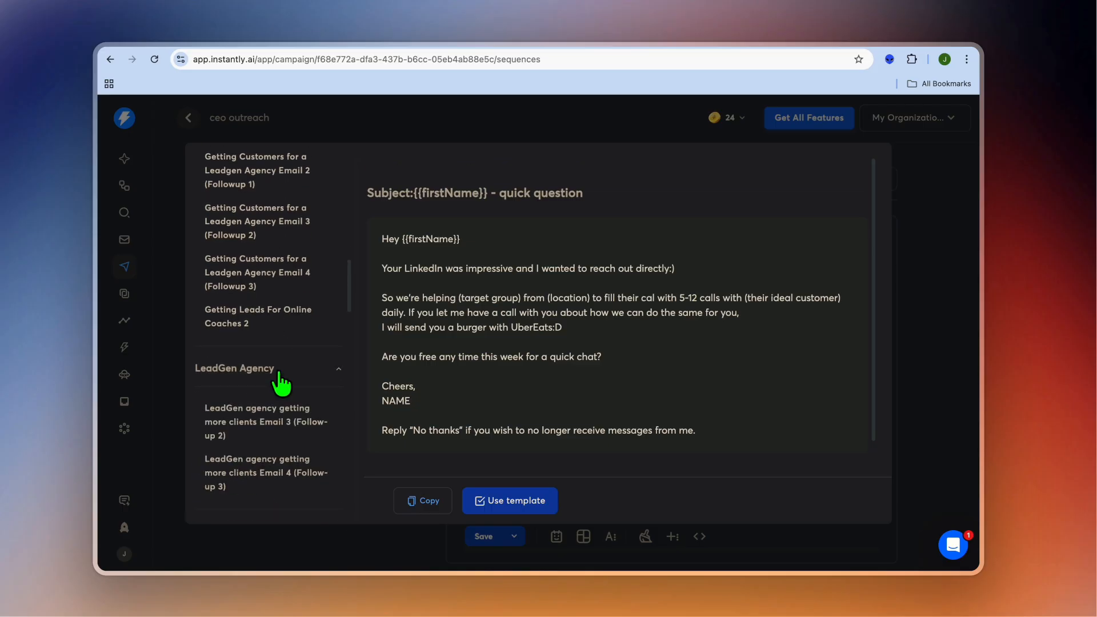
left_click(297, 432)
scroll(297, 431, "down", 7)
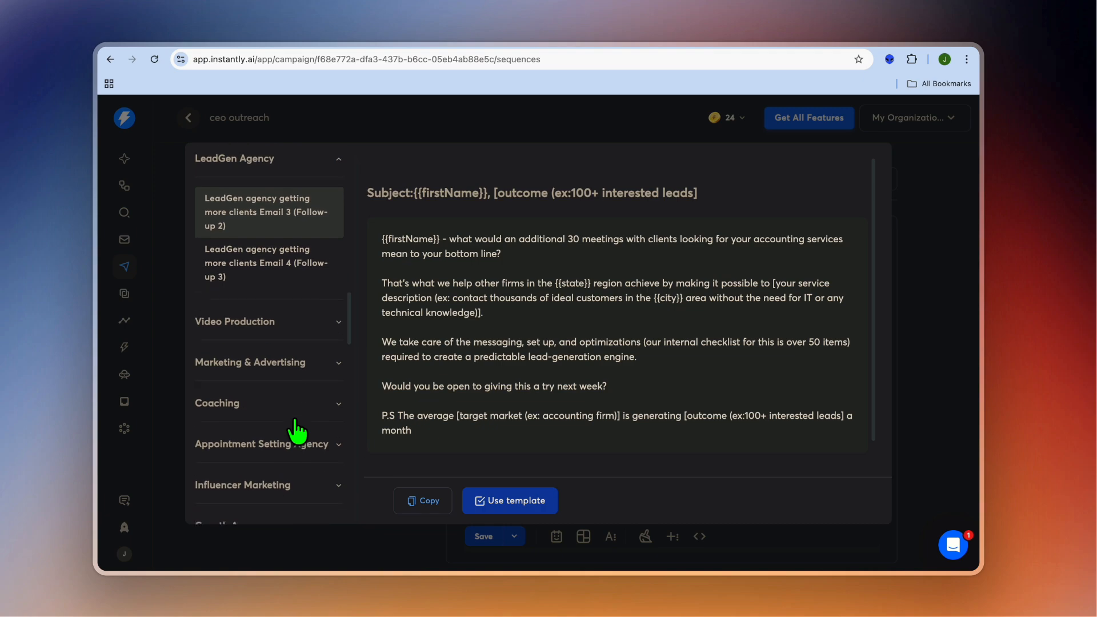
scroll(297, 431, "up", 5)
left_click(483, 501)
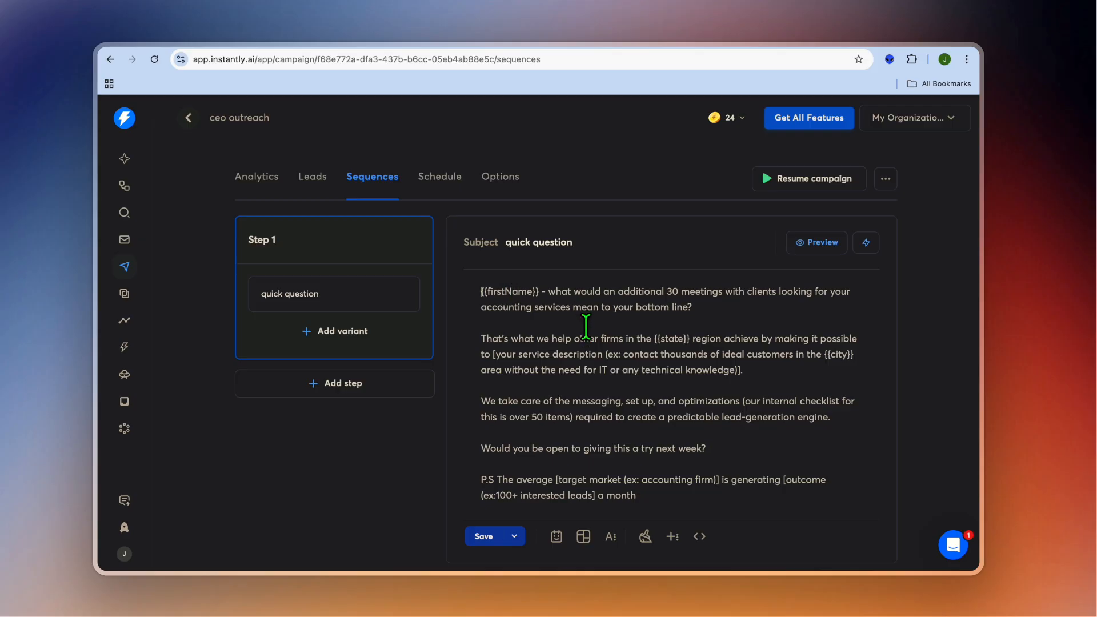
- Review the email body and the AI writing tools available for it, leaving the email as is
scroll(583, 337, "down", 1)
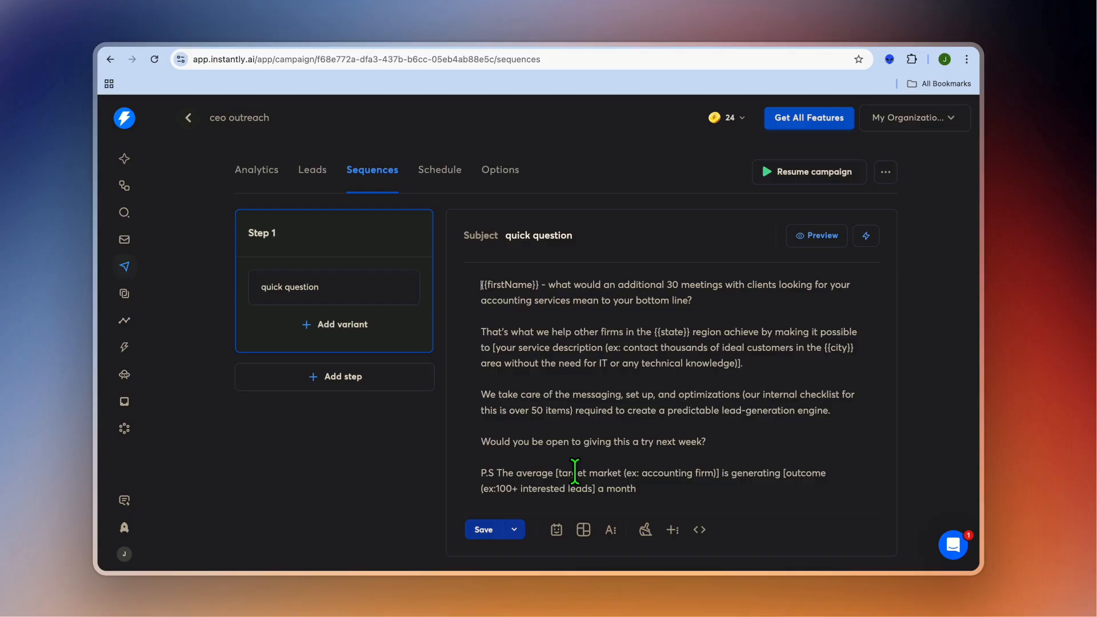
left_click(553, 528)
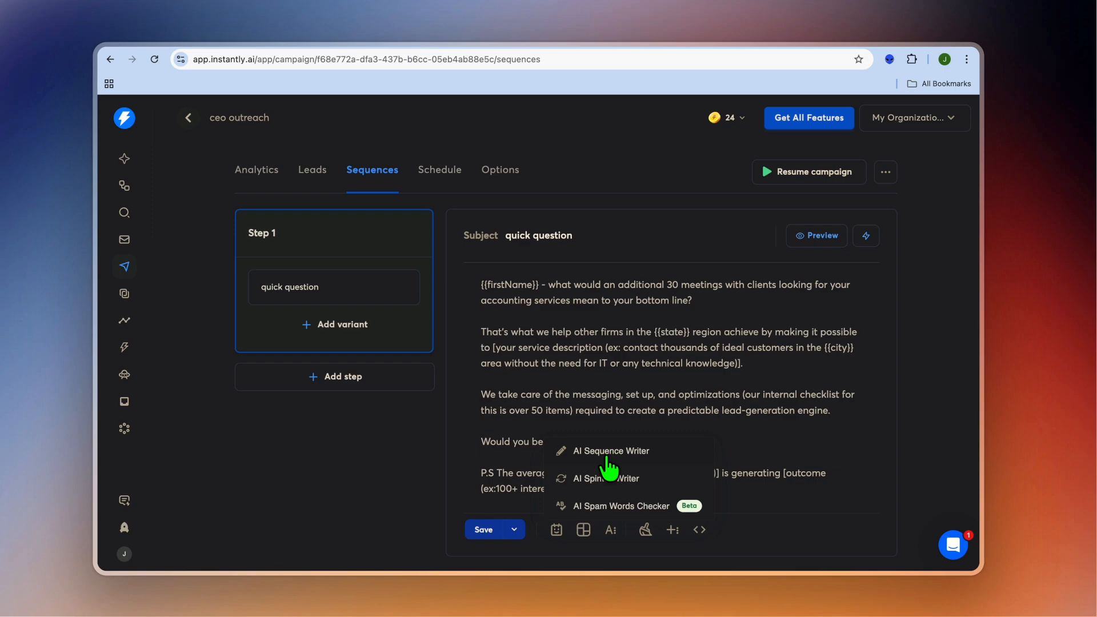
left_click(519, 425)
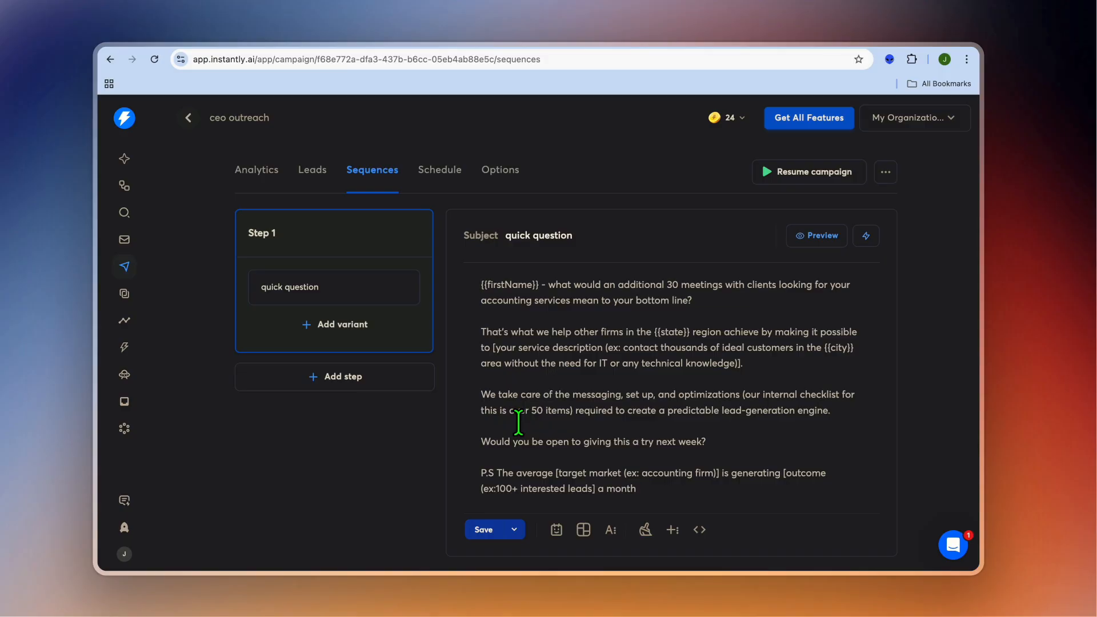
- Add a second email step to the campaign sequence
left_click(387, 395)
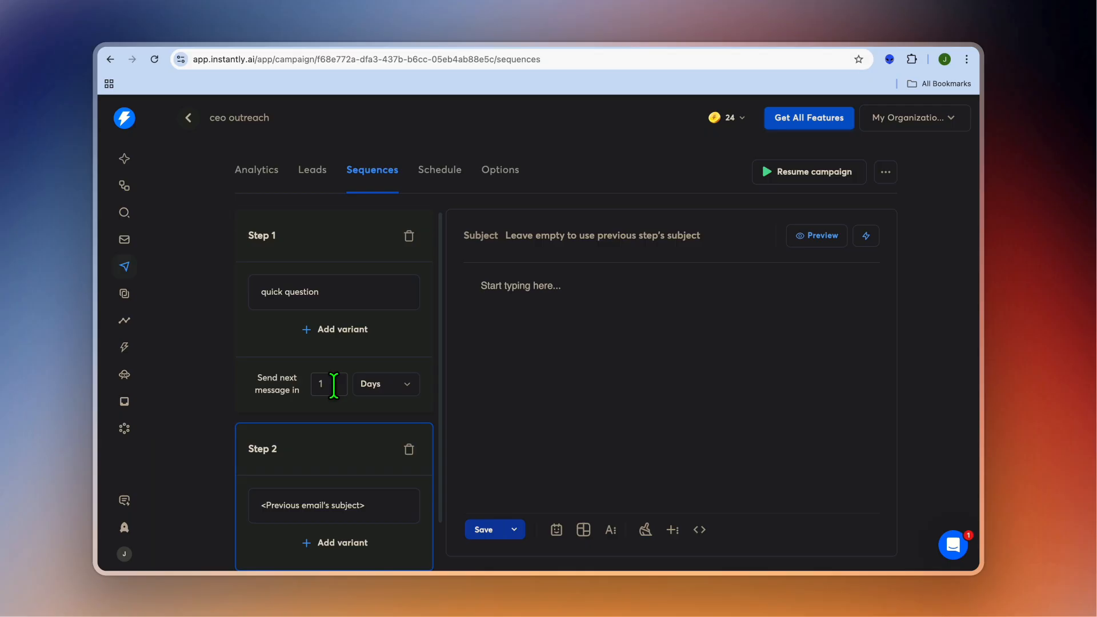
- Set the delay after Step 1 to 2 days and open the Step 2 email for editing
key("BackSpace")
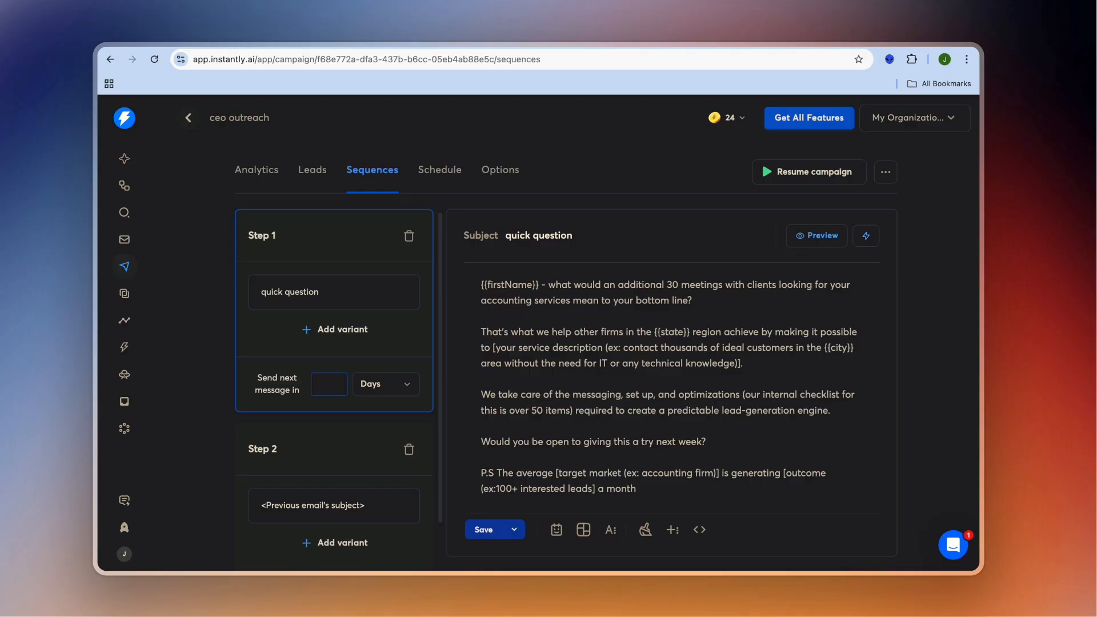
type("2")
scroll(363, 473, "down", 1)
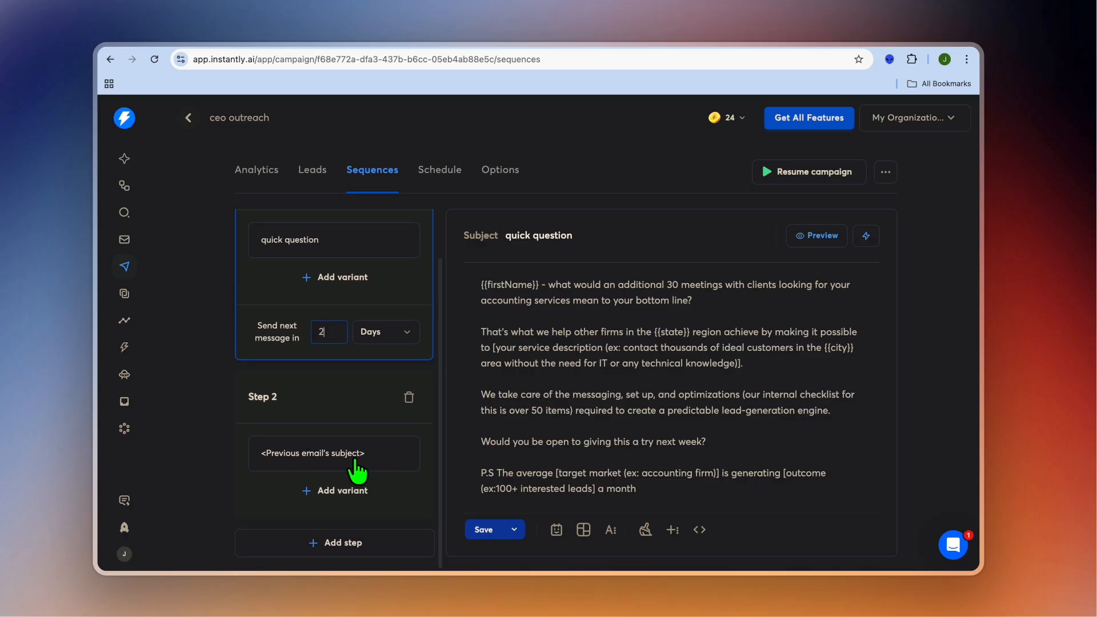
left_click(367, 461)
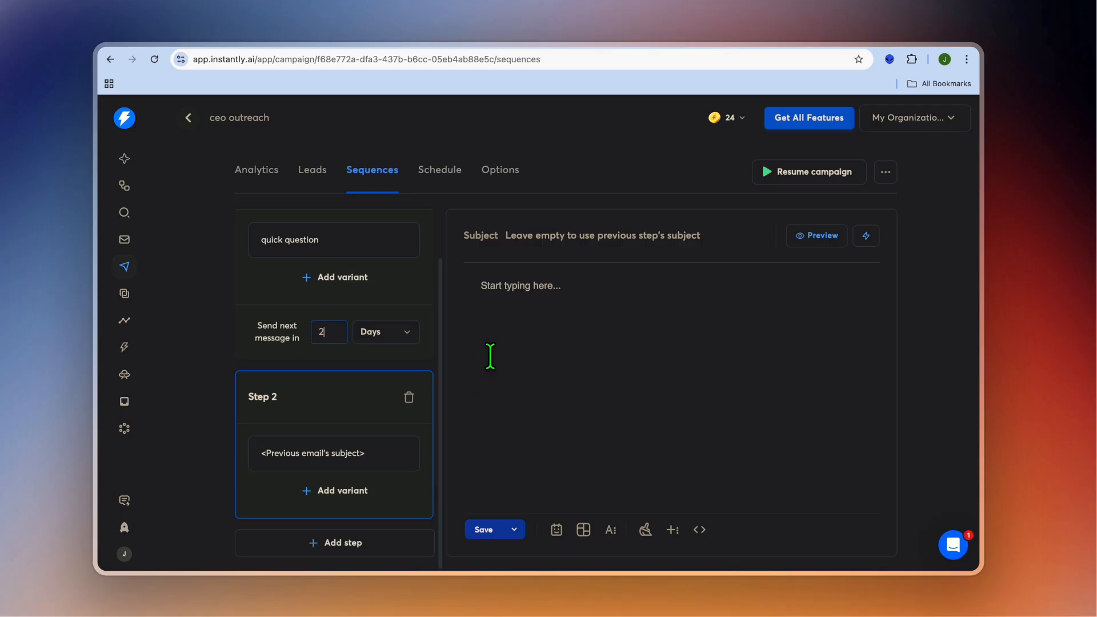
- Leave the sequence without saving its pending changes and save the campaign's sending schedule with its existing hours, timezone and weekdays
left_click(444, 169)
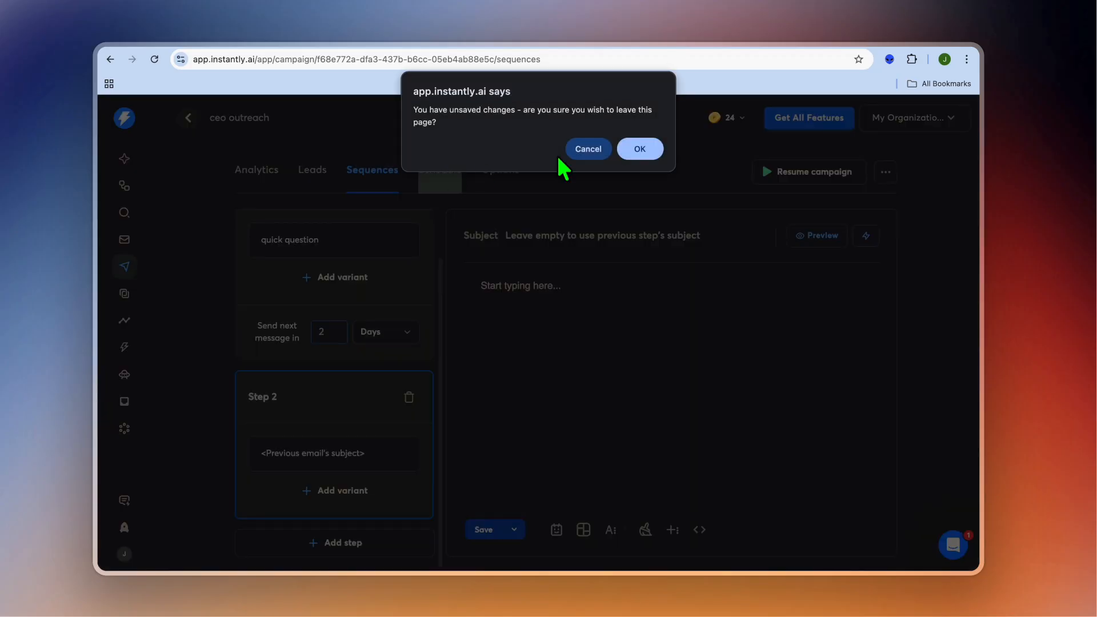
left_click(644, 147)
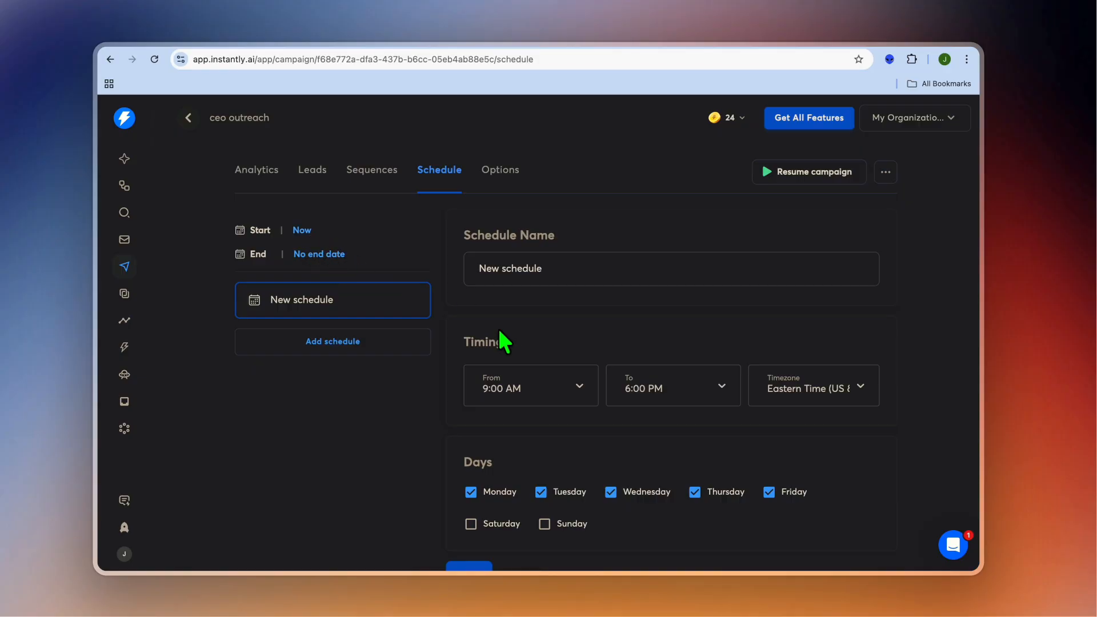
scroll(501, 337, "down", 1)
scroll(499, 333, "down", 1)
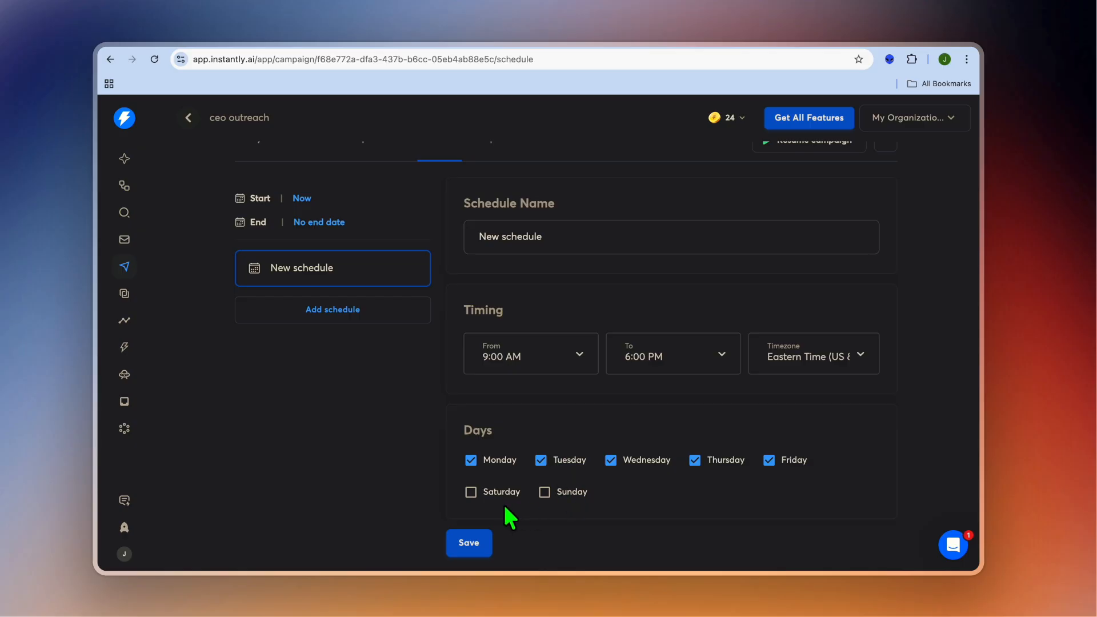
left_click(474, 540)
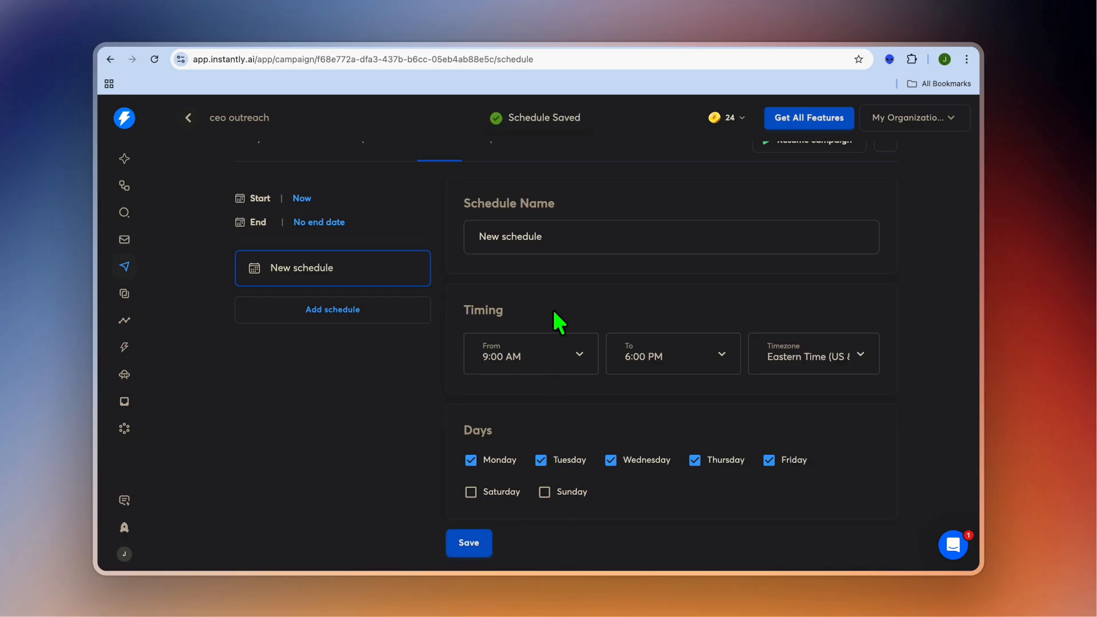
- Review the campaign's sending options, expanding the advanced options to examine the CRM, sending pattern, CC and BCC, and deliverability settings
scroll(552, 307, "up", 2)
left_click(501, 181)
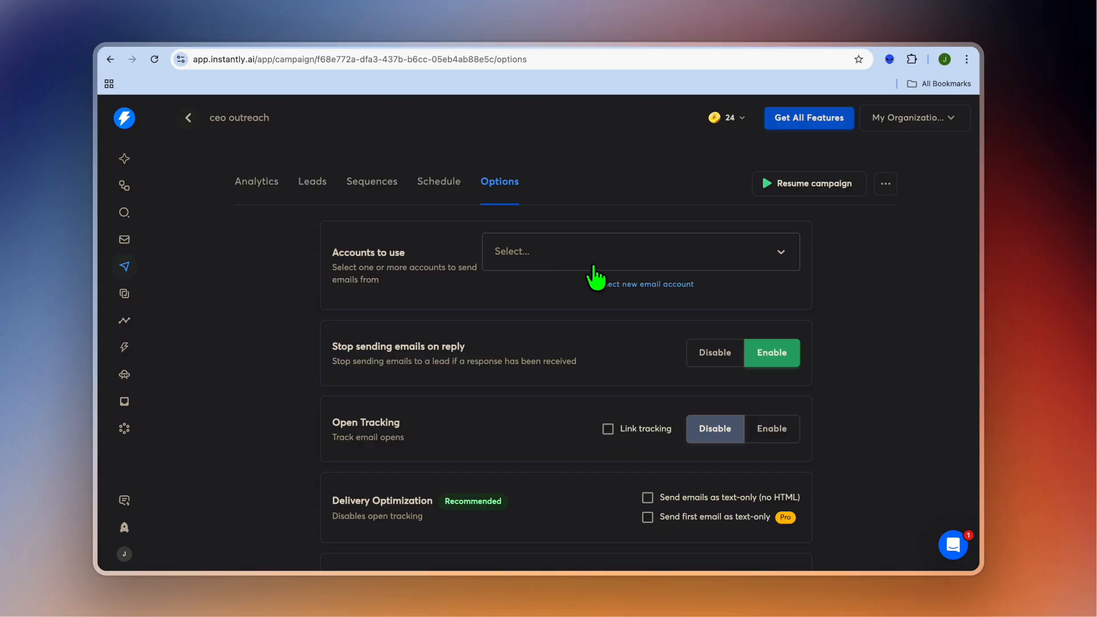
scroll(462, 380, "down", 3)
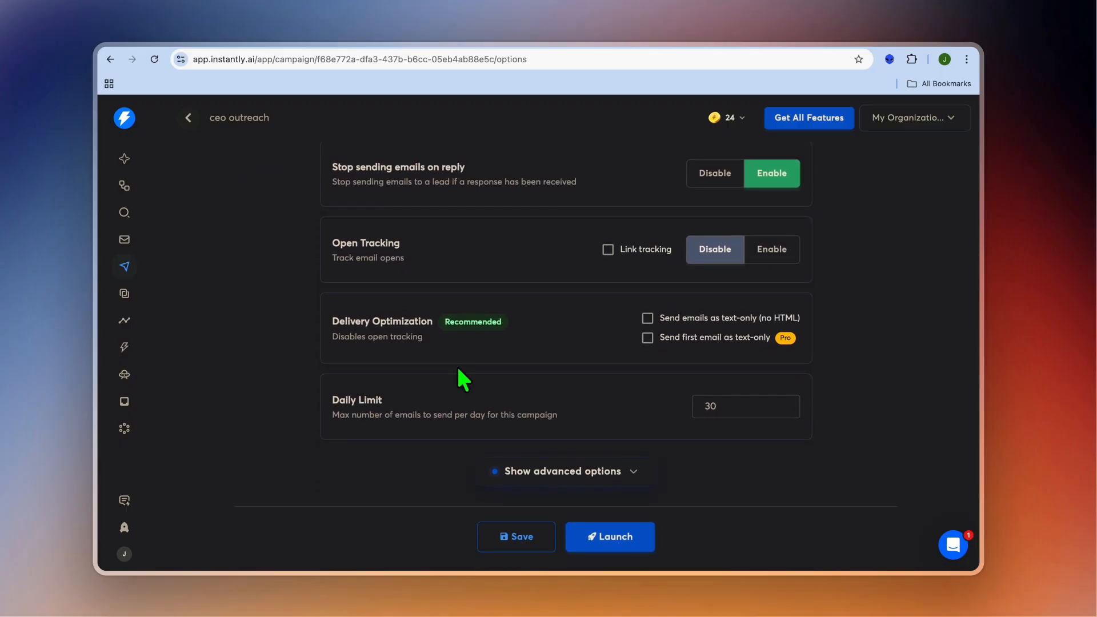
left_click(596, 471)
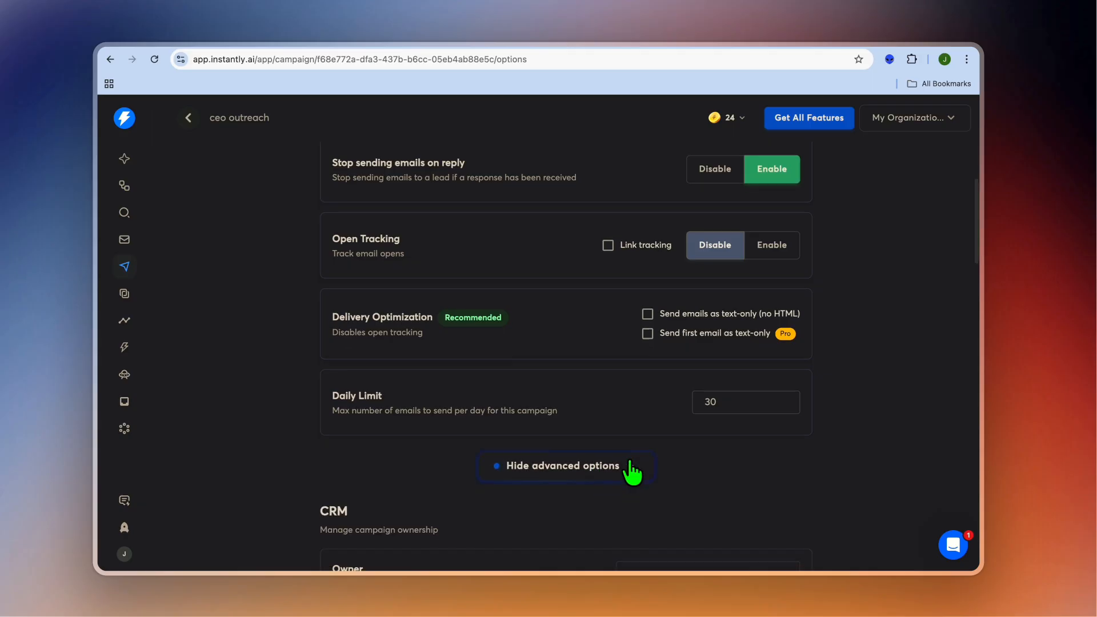
scroll(633, 471, "down", 8)
scroll(632, 472, "down", 9)
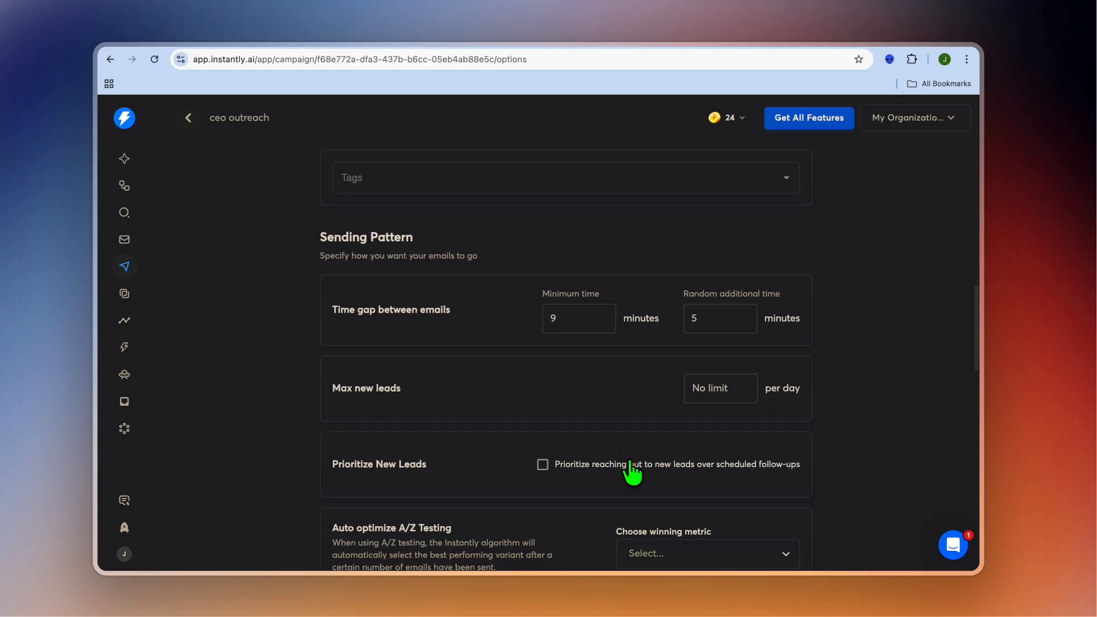
scroll(633, 471, "down", 10)
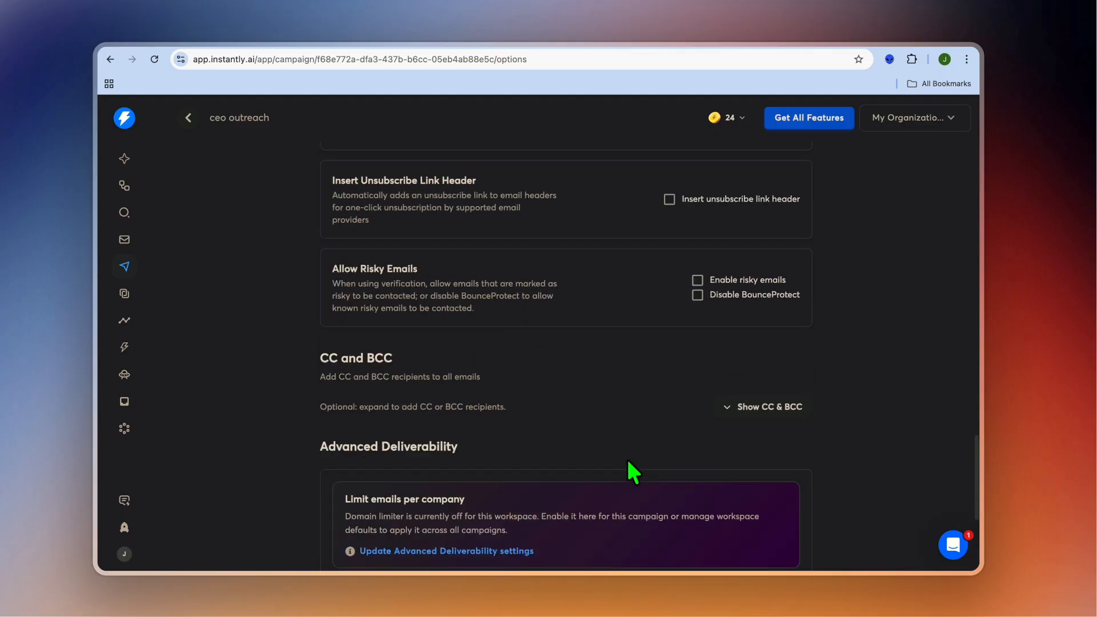